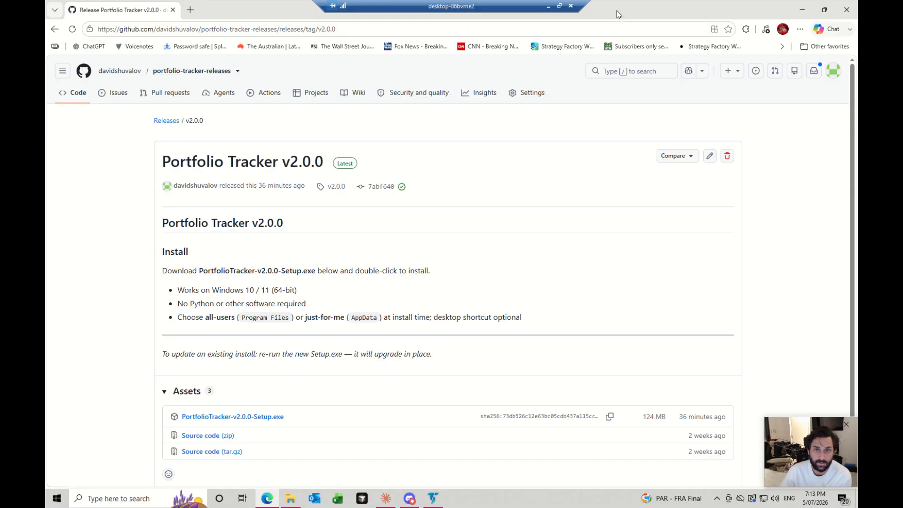
- Switch to TradeStation and open the workspace containing the MultiWalk Trader project Port July
left_click_drag(616, 10, 616, 43)
left_click(578, 257)
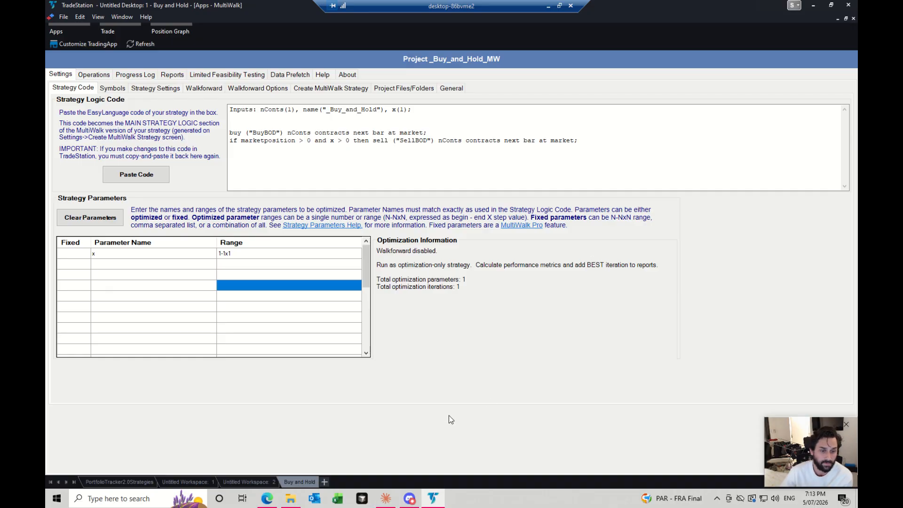
left_click(246, 484)
left_click(214, 483)
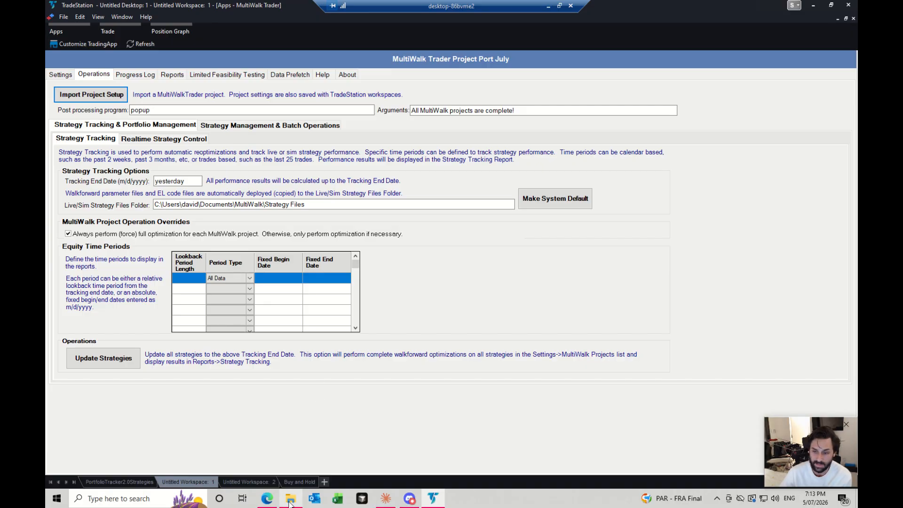
- Review the Port July project's list of MultiWalk project paths down to the final _Buy_and_Hold_MW entry
mouse_move(289, 503)
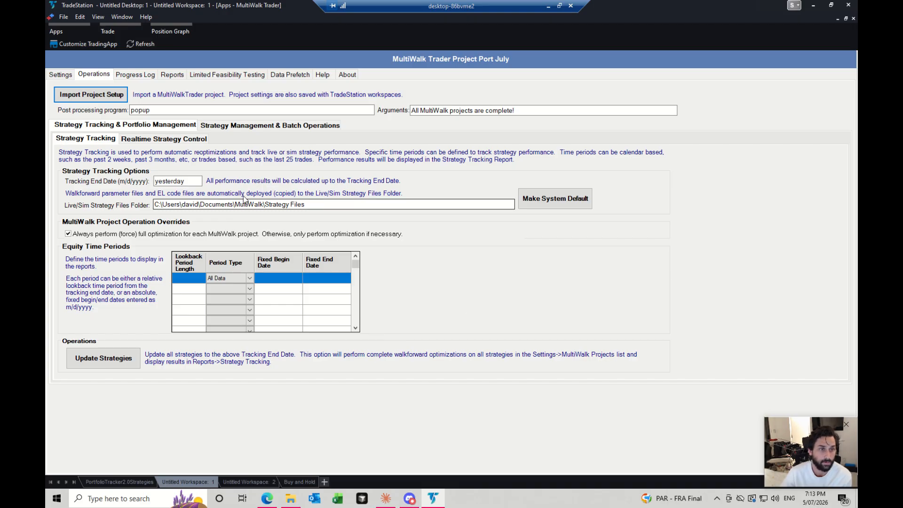
left_click(61, 74)
scroll(291, 199, "down", 20)
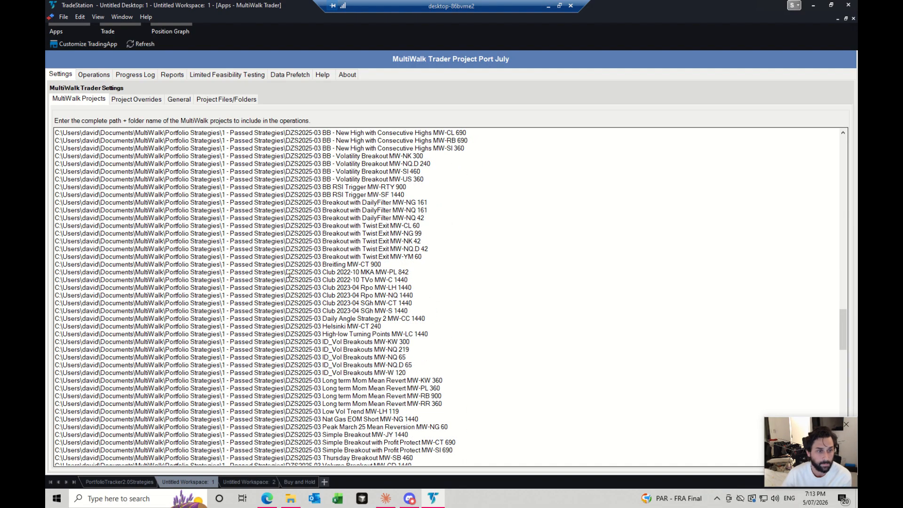
scroll(289, 275, "down", 15)
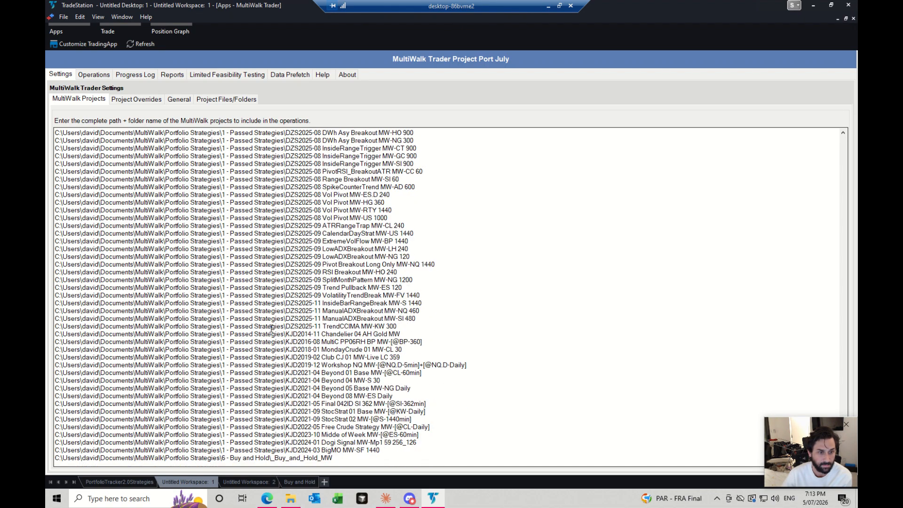
left_click(328, 456)
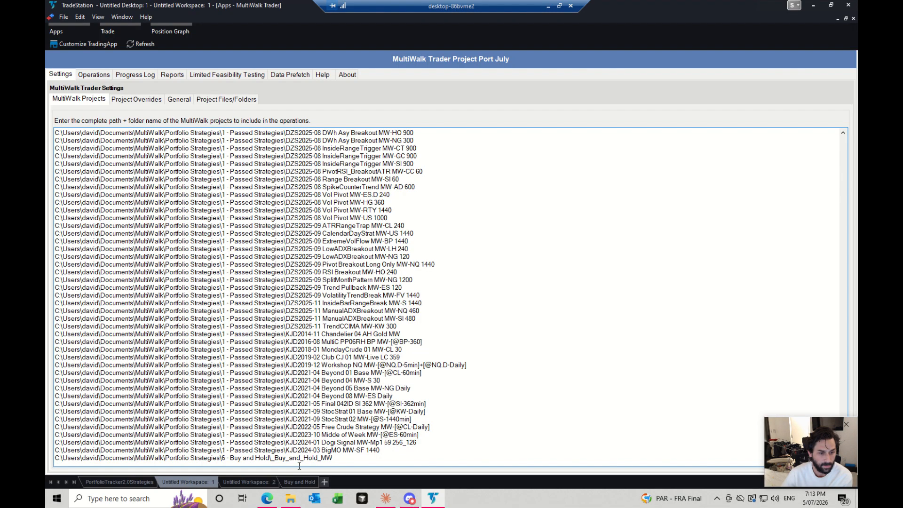
- Switch to File Explorer and browse the strategy folders in MultiWalk\Portfolio Strategies\1 - Passed Strategies
left_click(290, 498)
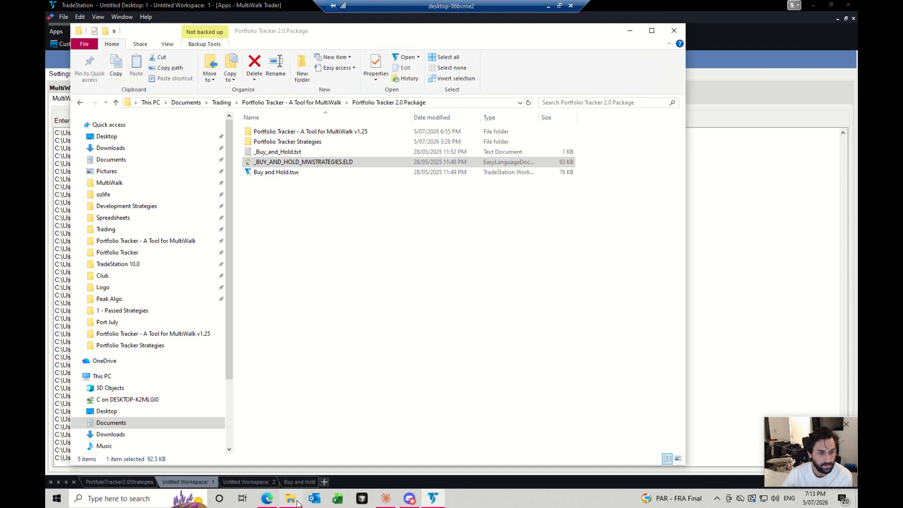
left_click(141, 183)
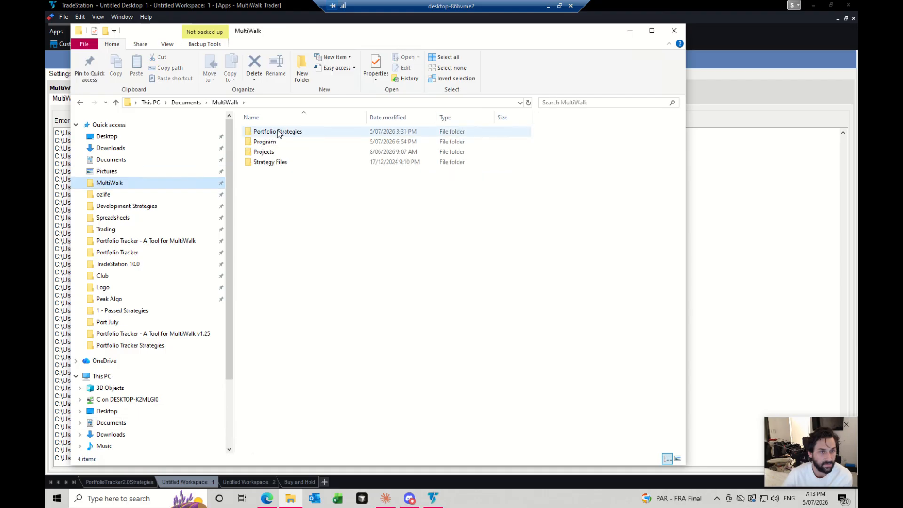
double_click(277, 131)
double_click(277, 132)
scroll(322, 197, "down", 12)
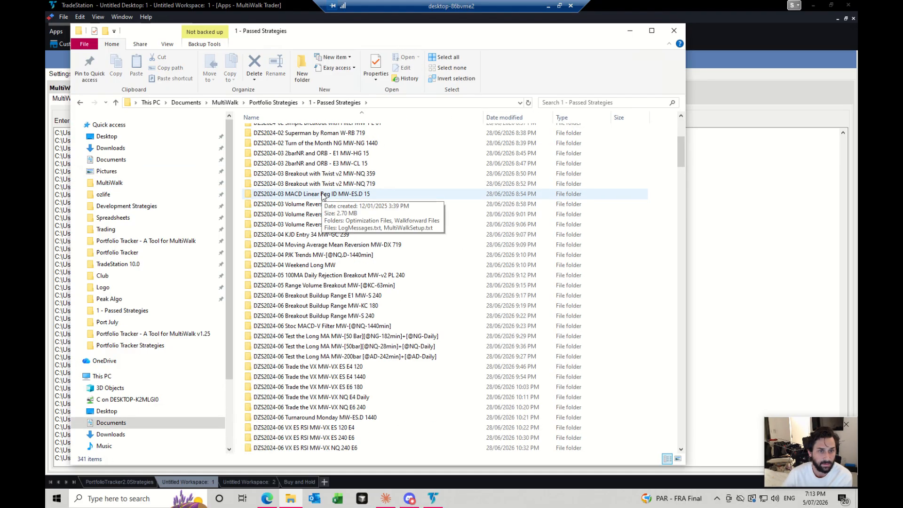
scroll(322, 197, "down", 9)
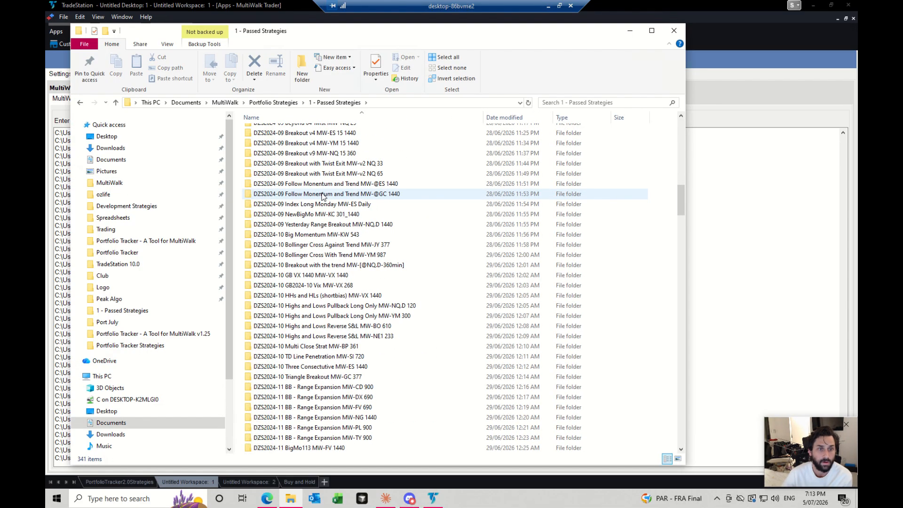
- Return to TradeStation and show the Strategy Management & Batch Operations options for Port July
left_click(734, 273)
left_click(106, 75)
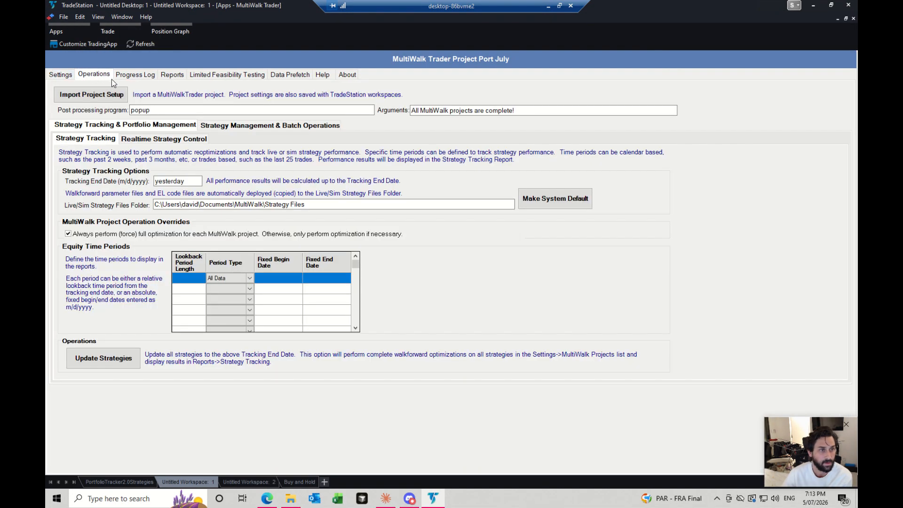
left_click(217, 126)
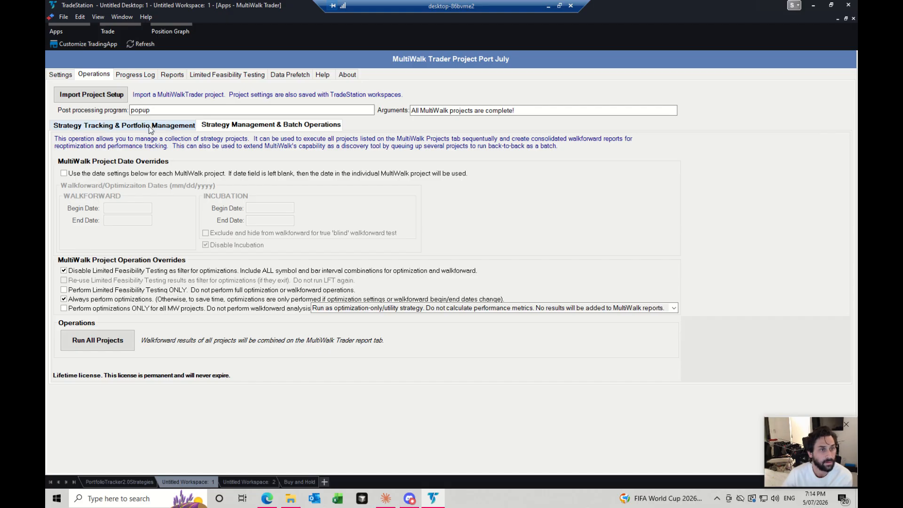
- Check the Port July symbol overrides, general settings and project folder settings
left_click(61, 77)
left_click(140, 100)
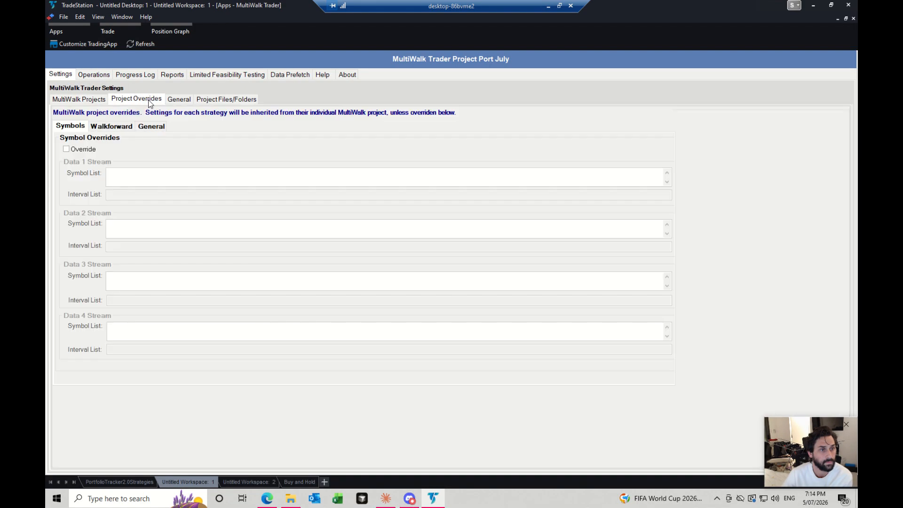
left_click(189, 100)
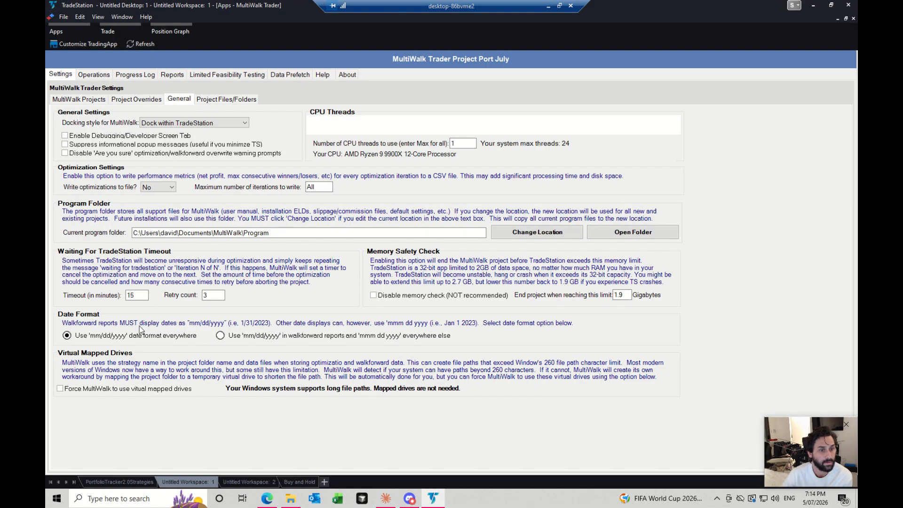
left_click(204, 101)
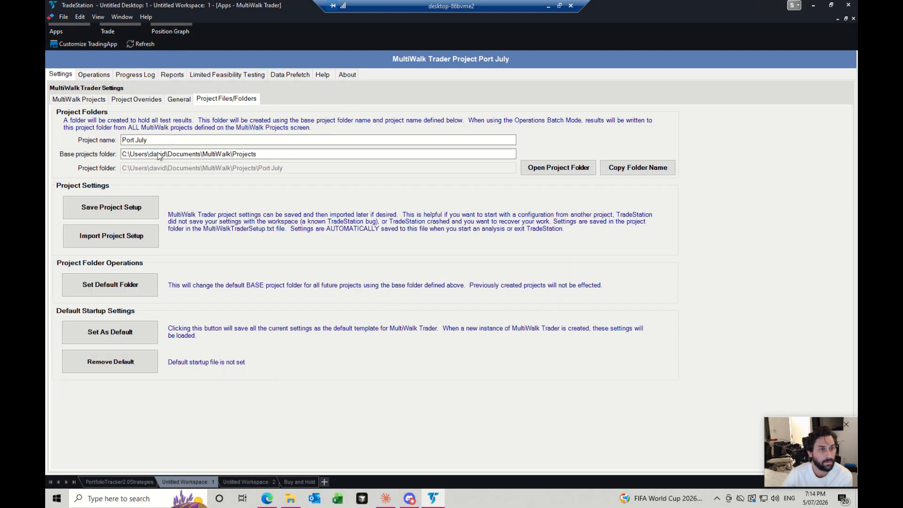
- Review the Walkforward and General project overrides, including the walkforward data location option
left_click(137, 99)
left_click(125, 129)
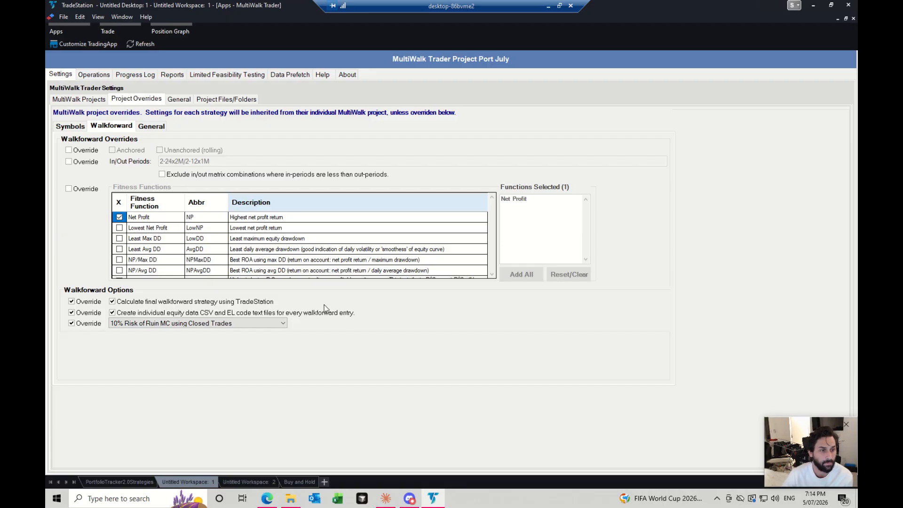
left_click(153, 126)
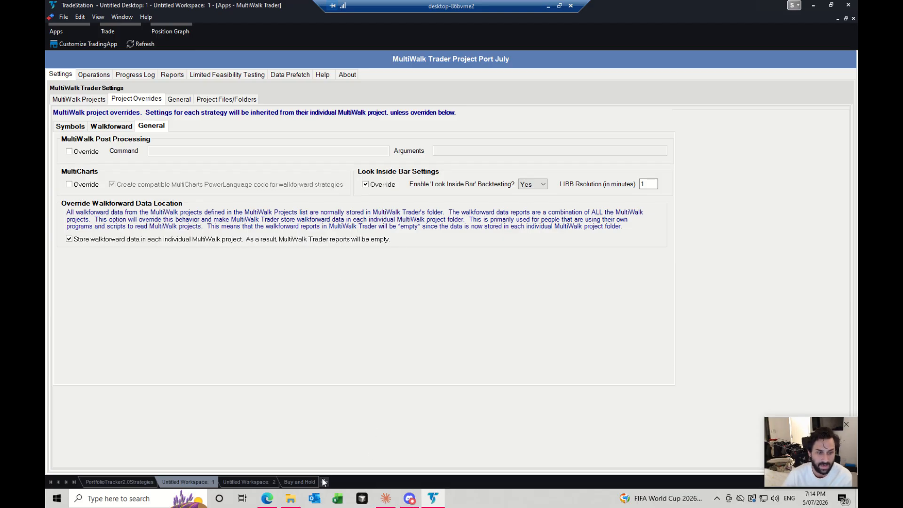
- In File Explorer, open the Walkforward Files of DZS2025-03 Wednesday Breakout MW-LH 1440 and widen the Name column to show full file names
left_click(290, 499)
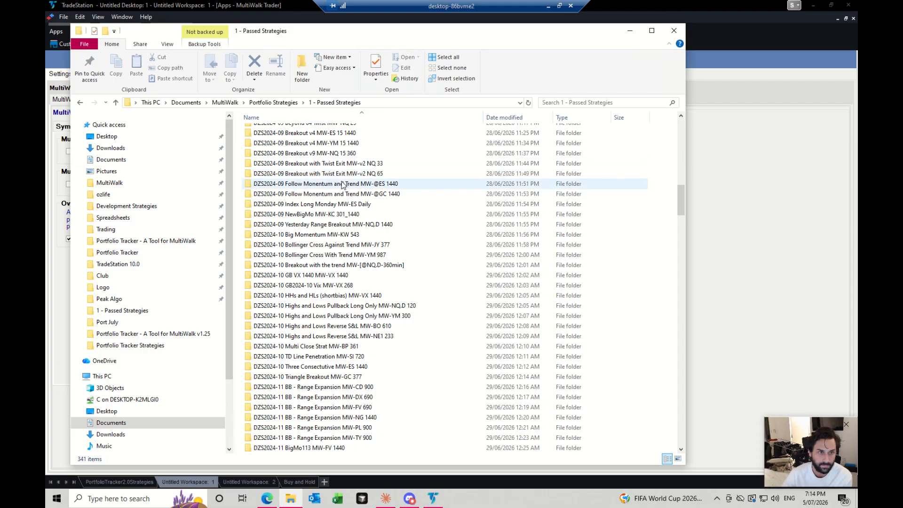
scroll(358, 214, "down", 8)
scroll(359, 214, "down", 10)
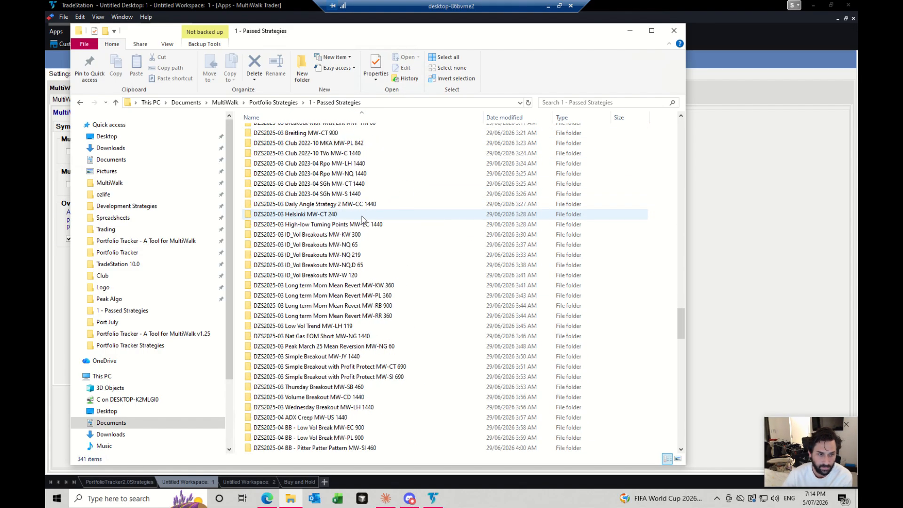
double_click(358, 224)
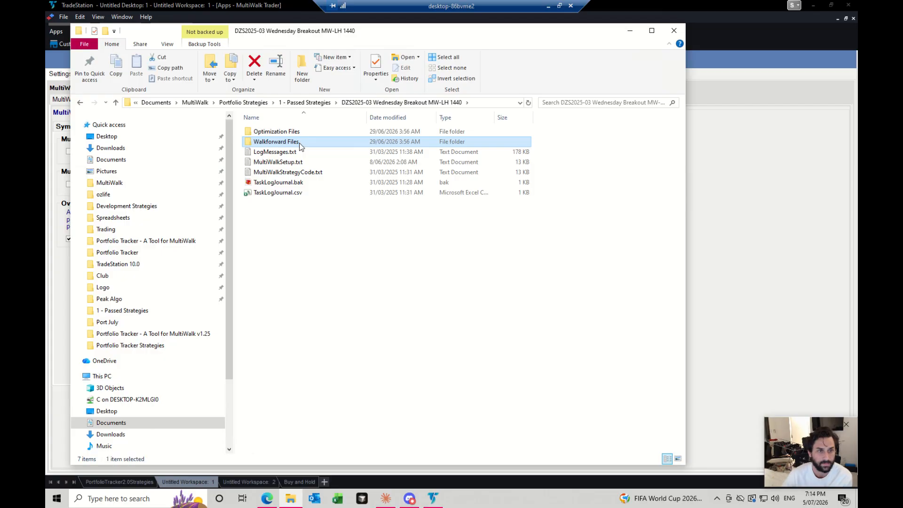
double_click(301, 141)
left_click_drag(367, 118, 495, 119)
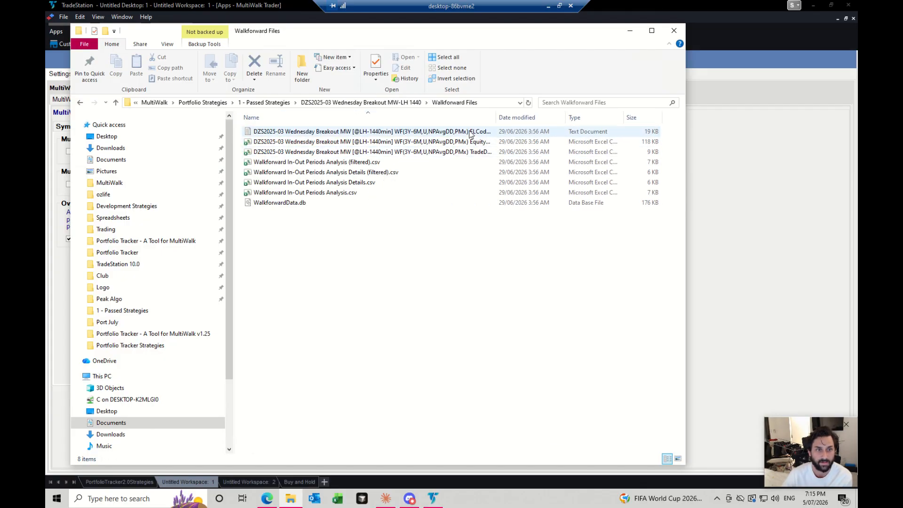
left_click_drag(494, 120, 563, 117)
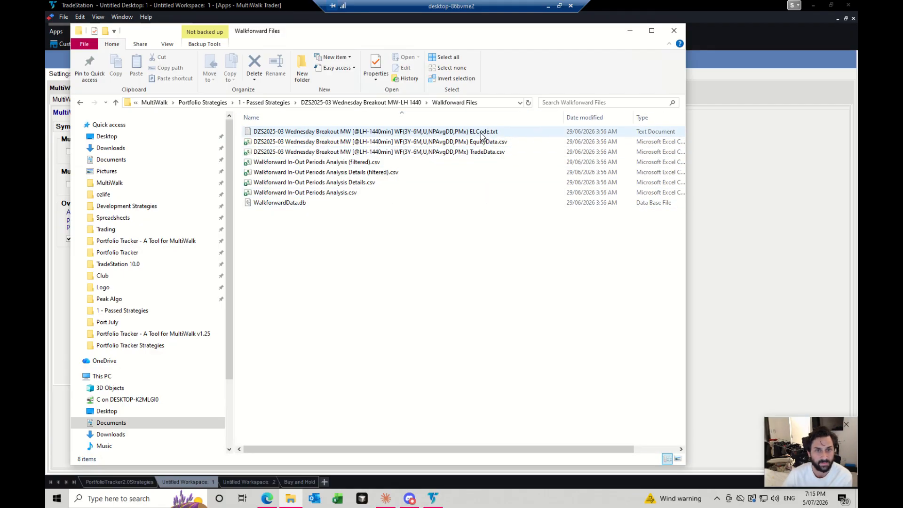
- Return to TradeStation and view the symbol and interval lists of the _Buy_and_Hold_MW project
left_click(629, 30)
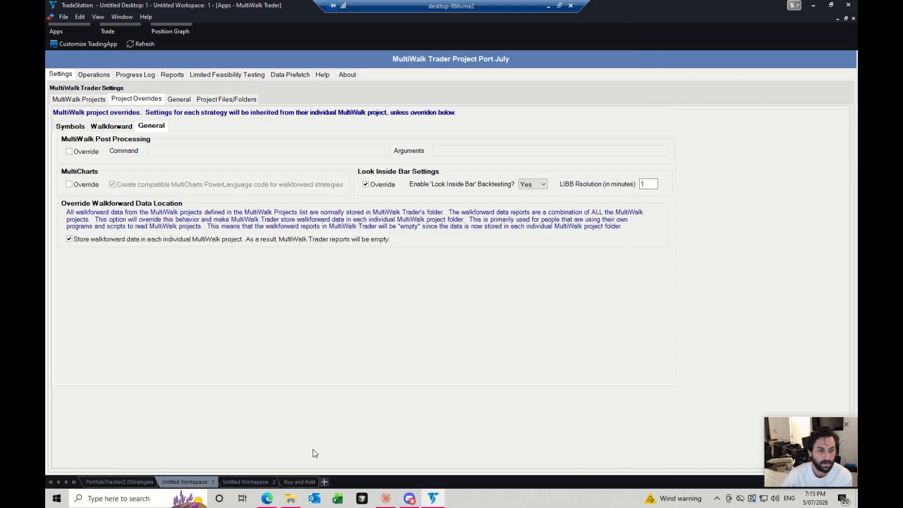
left_click(308, 481)
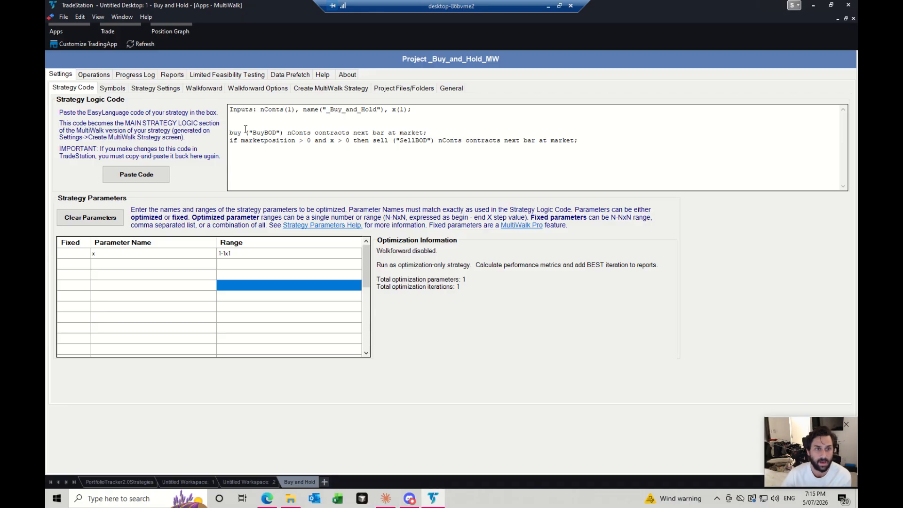
left_click(120, 89)
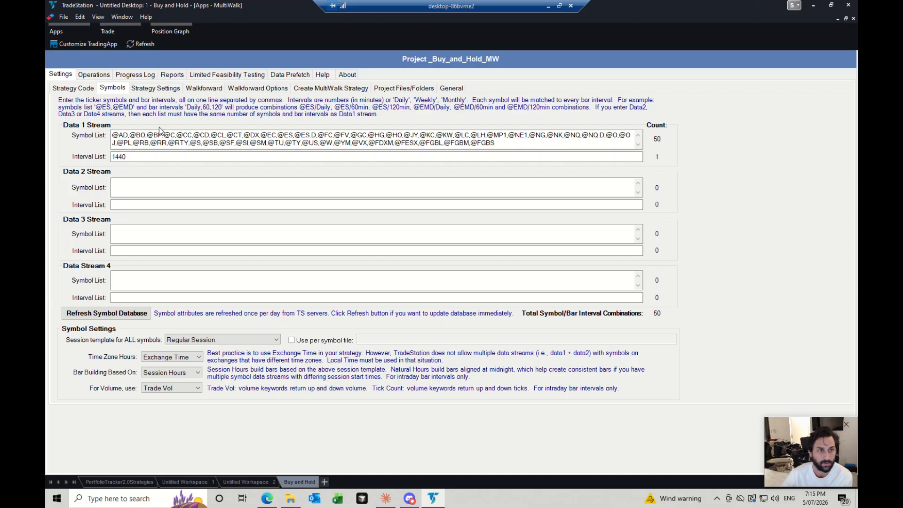
- Switch to File Explorer and browse the Walkforward Files folder of _Buy_and_Hold_MW inside 6 - Buy and Hold
left_click(290, 498)
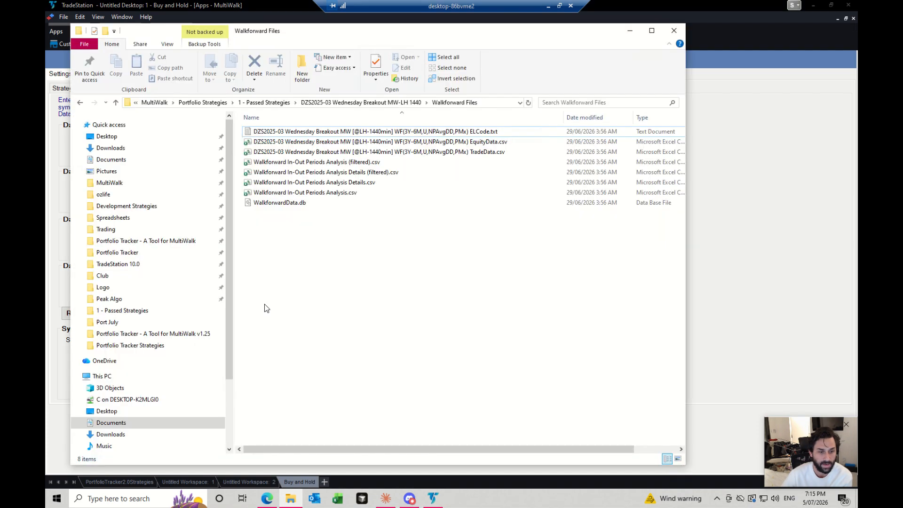
left_click(203, 102)
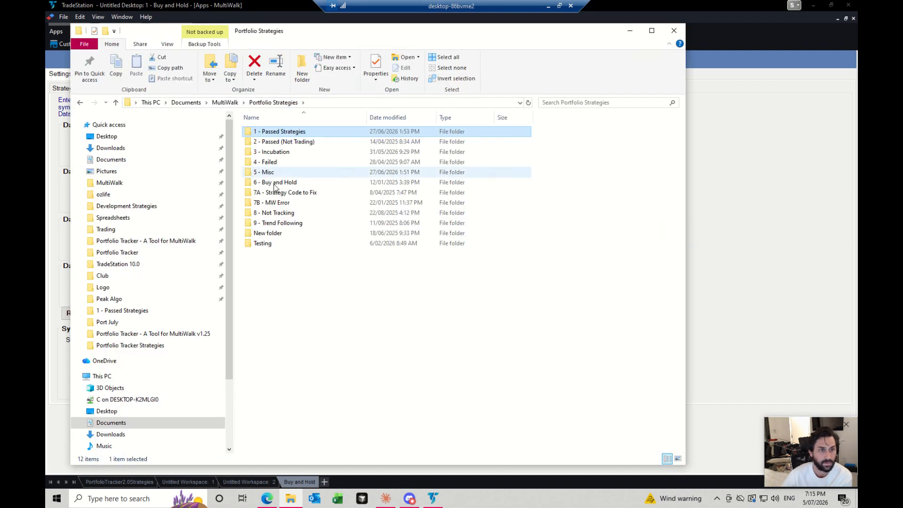
double_click(282, 184)
double_click(277, 132)
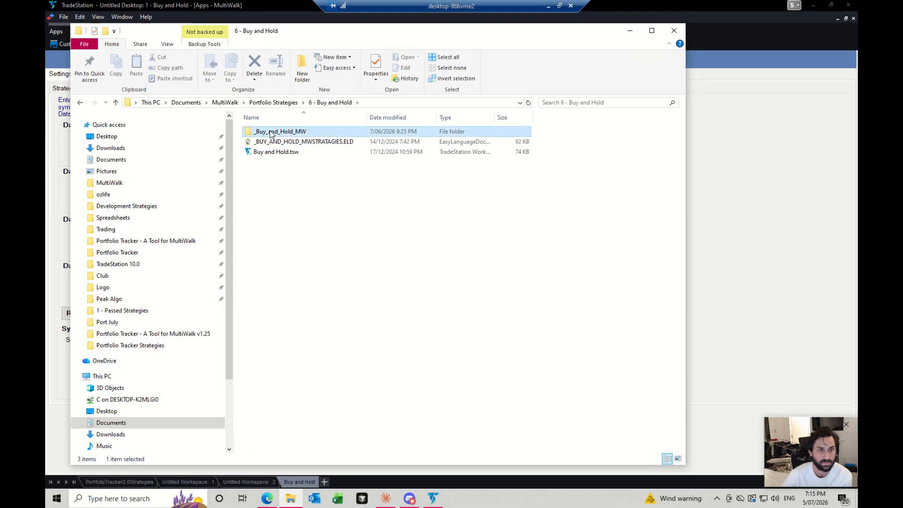
double_click(276, 141)
scroll(336, 161, "down", 18)
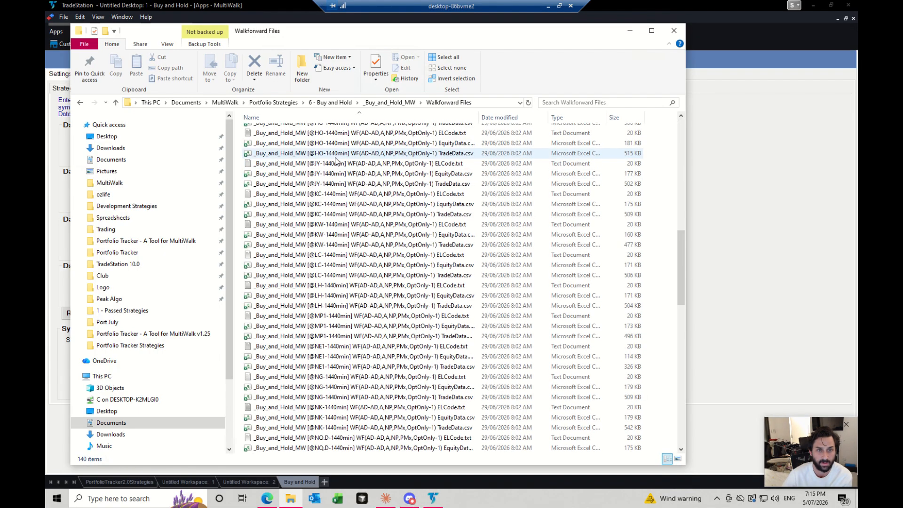
scroll(335, 162, "down", 10)
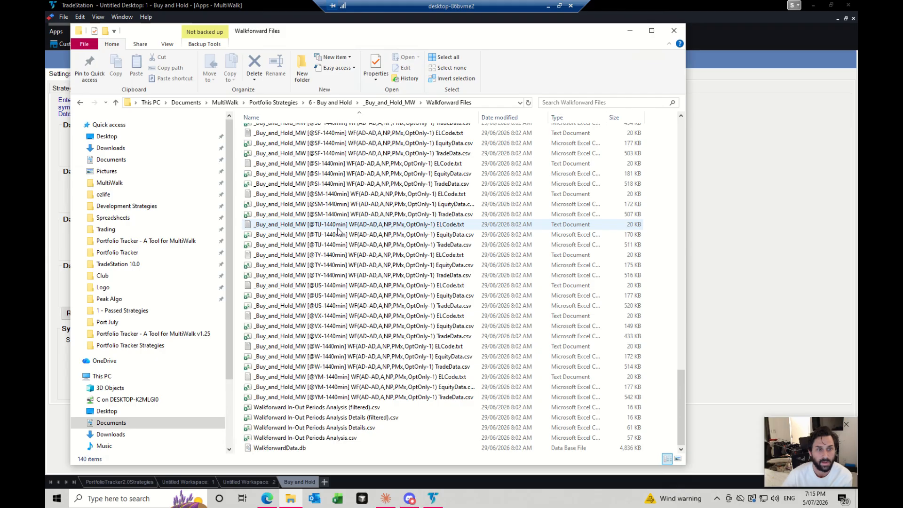
double_click(371, 216)
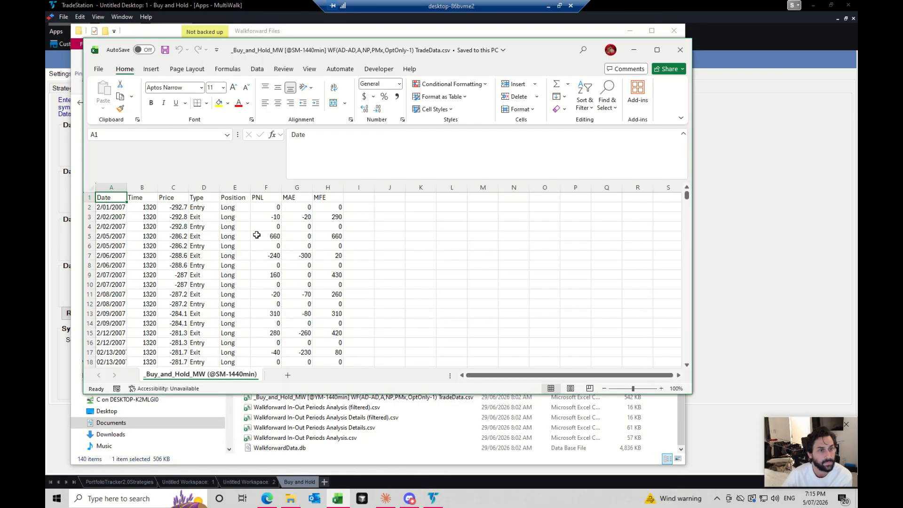
left_click(264, 207)
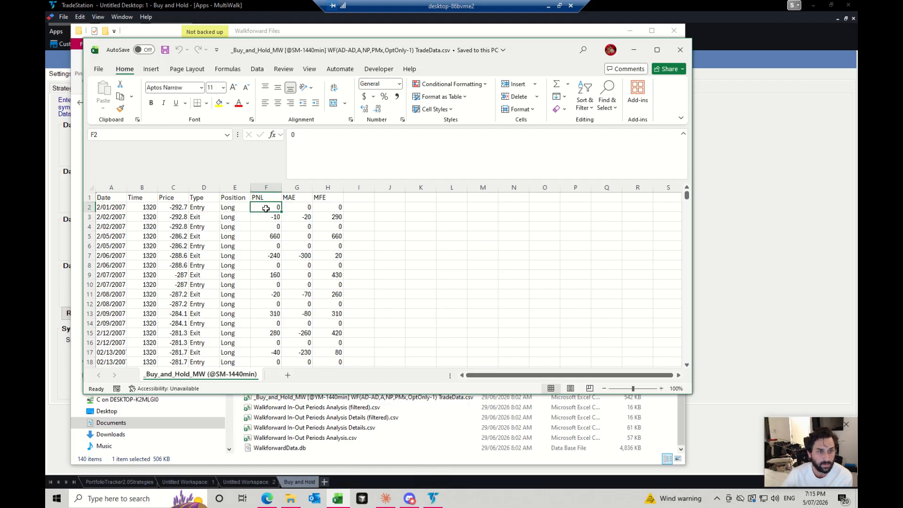
left_click(272, 236)
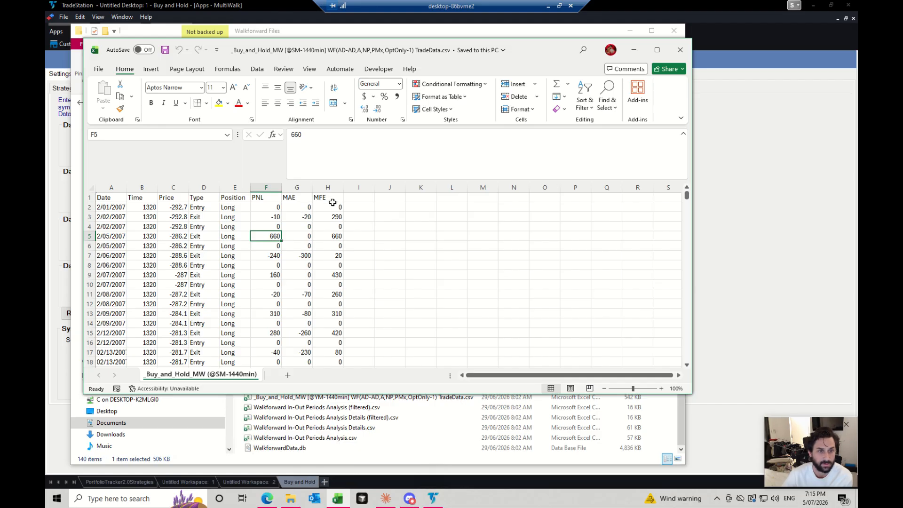
left_click(305, 237)
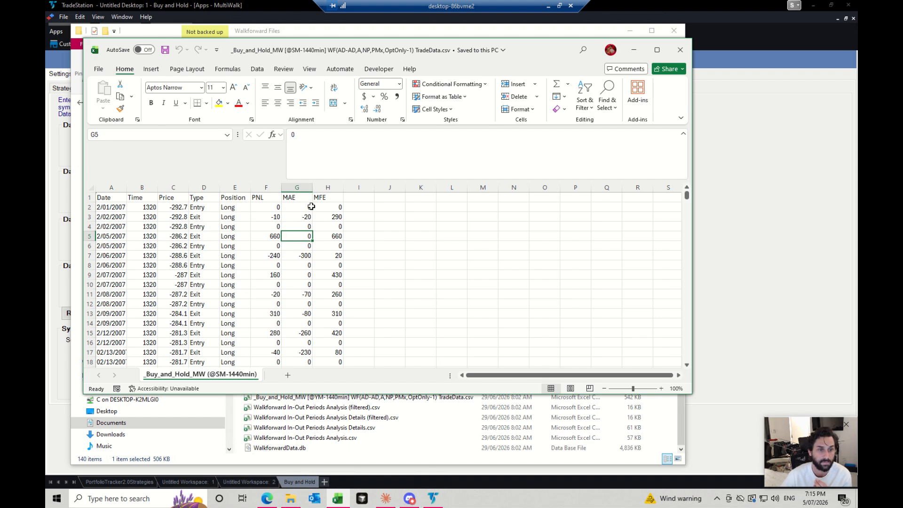
left_click(303, 256)
left_click(339, 256)
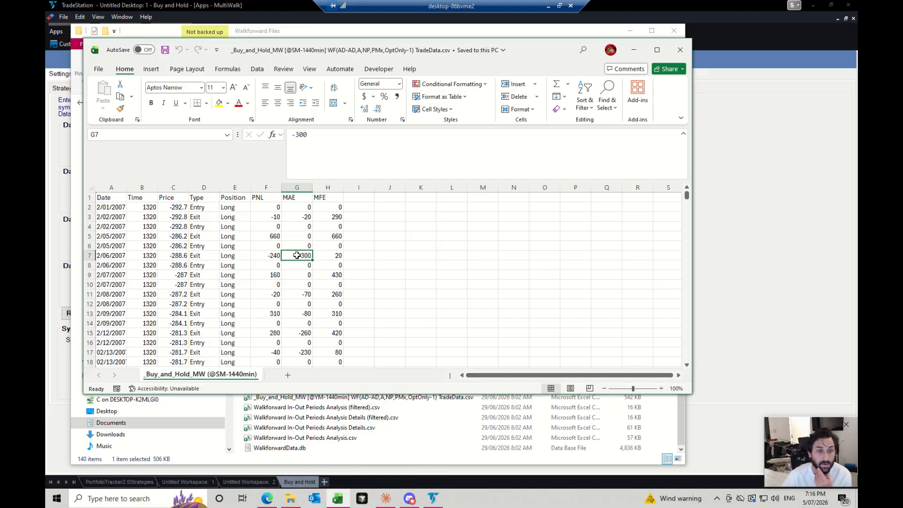
- Examine the MAE and MFE values of the 2/06/2007 and 2/07/2007 exit trades, then close the TradeData workbook
left_click_drag(294, 255, 329, 255)
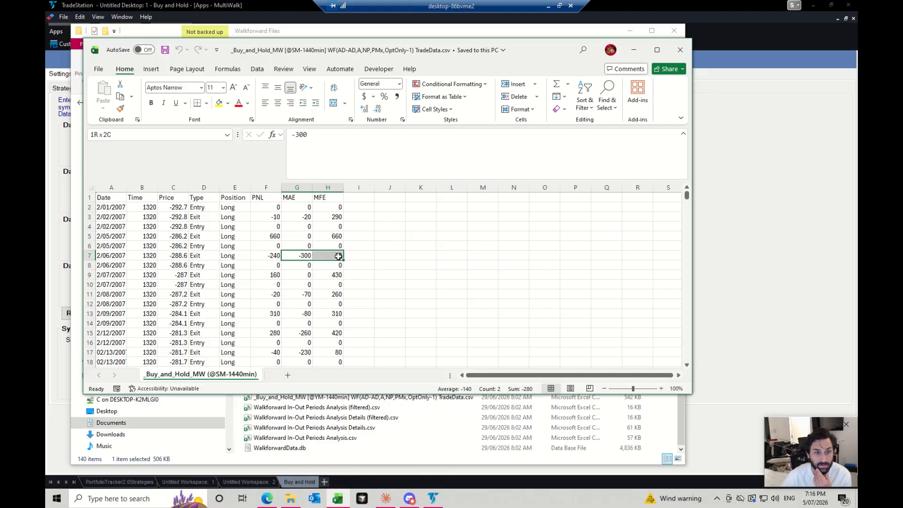
left_click_drag(325, 276, 307, 277)
left_click(306, 276)
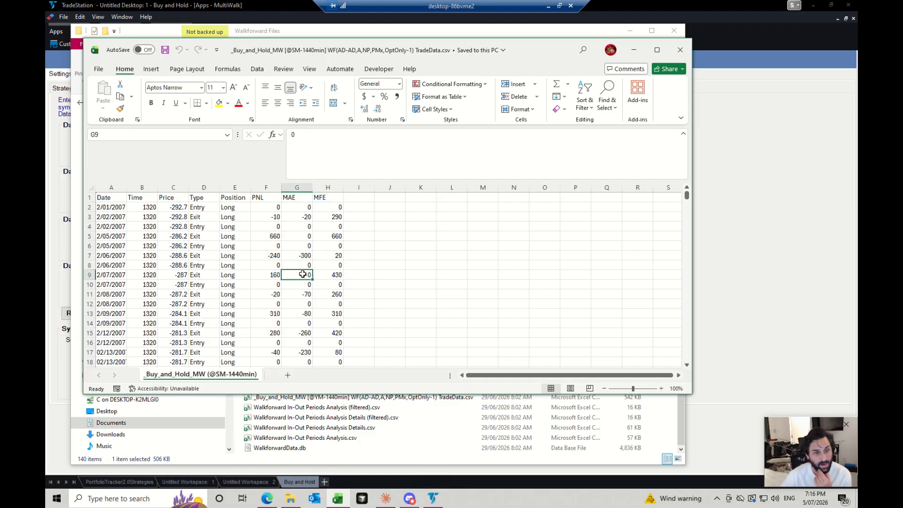
left_click_drag(305, 274, 337, 278)
left_click(337, 276)
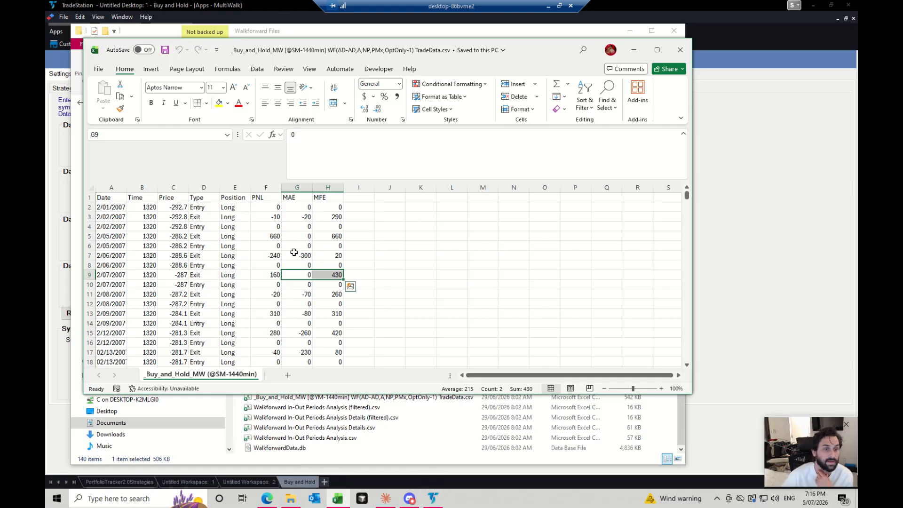
scroll(295, 254, "down", 4)
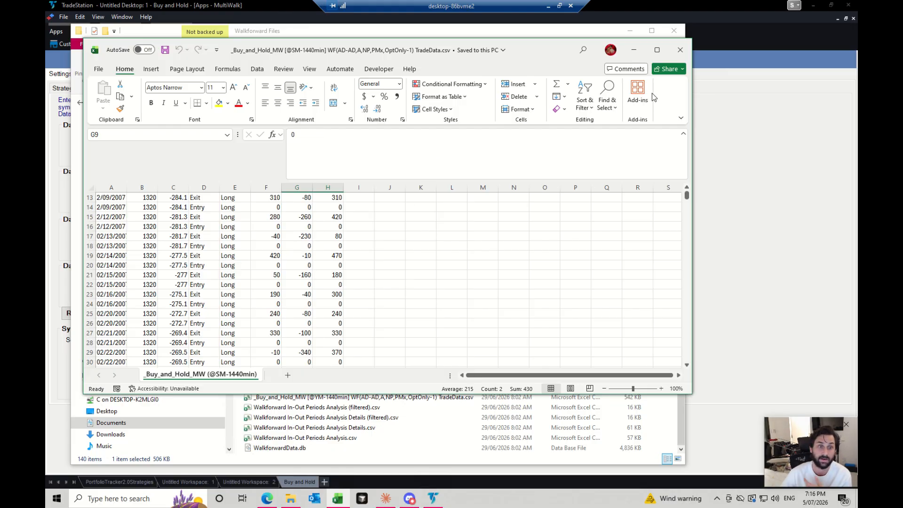
left_click(675, 60)
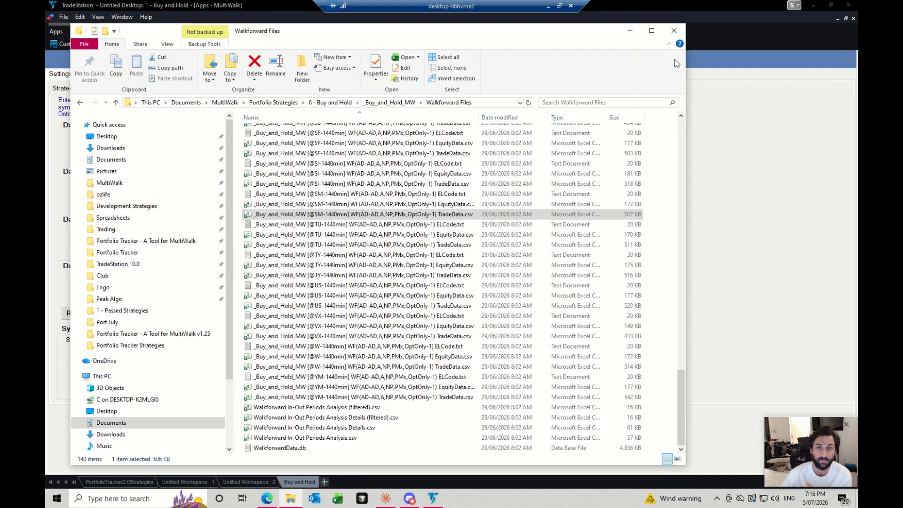
- Return to TradeStation and review the strategy logic code and the x parameter of the _Buy_and_Hold_MW project
left_click(633, 36)
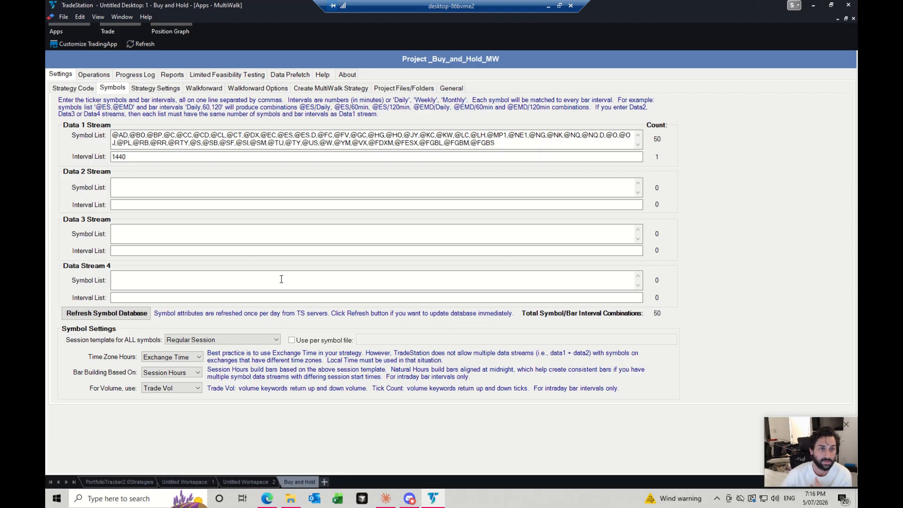
left_click(67, 88)
left_click(112, 89)
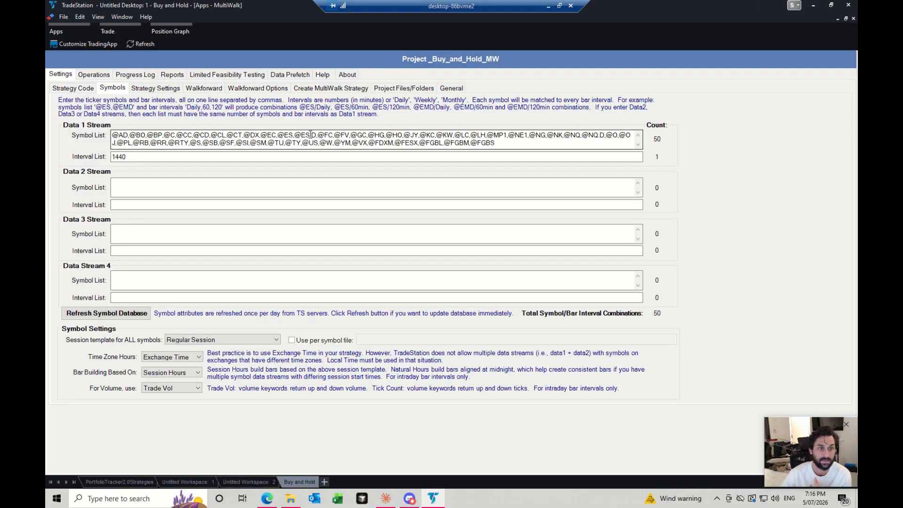
left_click(70, 89)
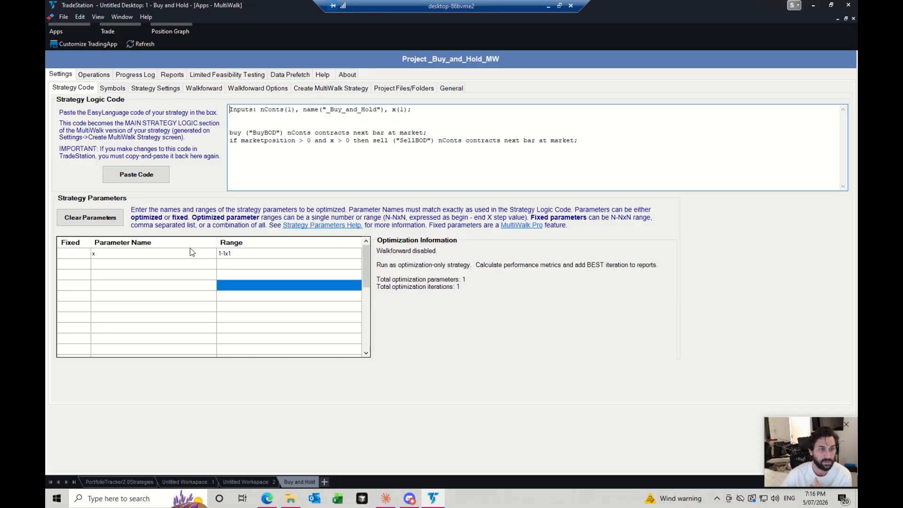
left_click(155, 255)
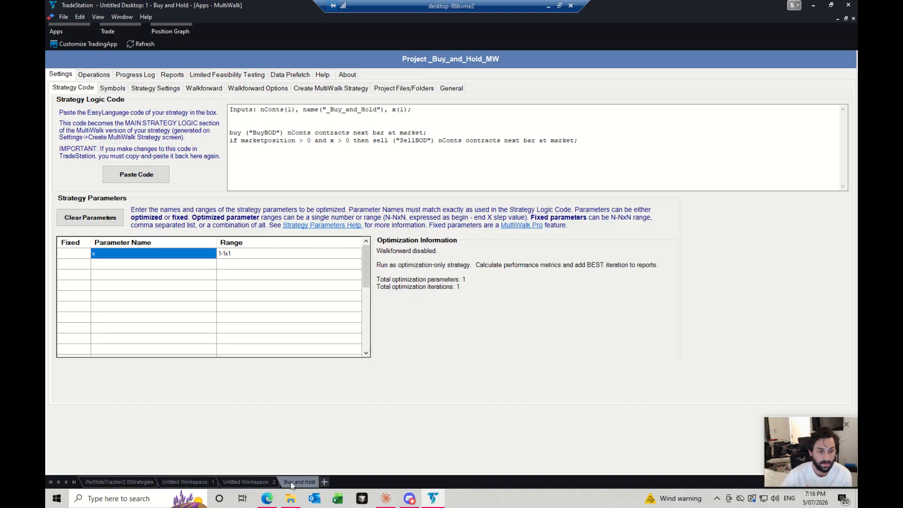
- Switch to the Edge browser and maximize the Portfolio Tracker v2.0.0 release page on GitHub
left_click(268, 502)
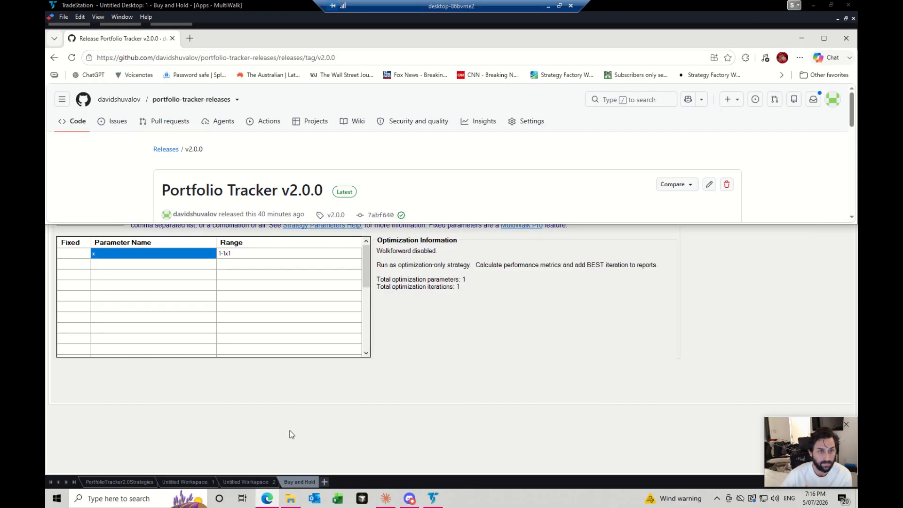
left_click(400, 399)
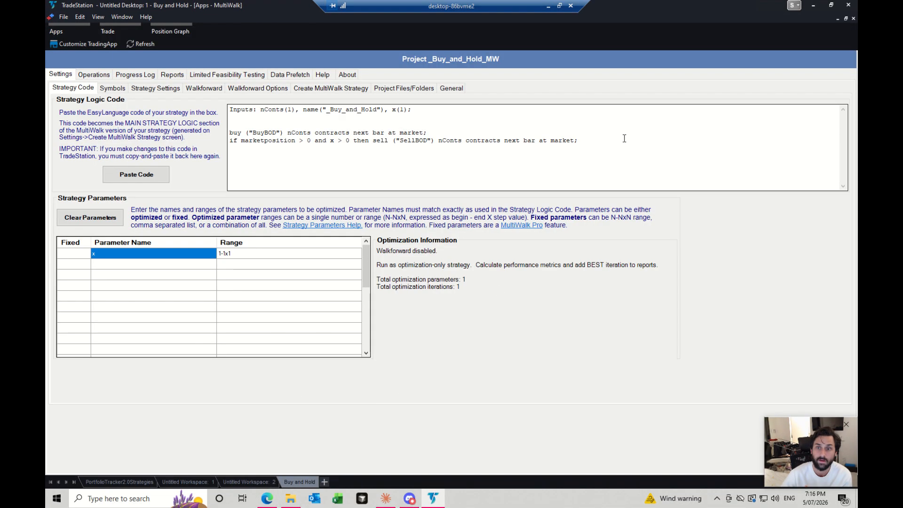
left_click(271, 502)
left_click(823, 41)
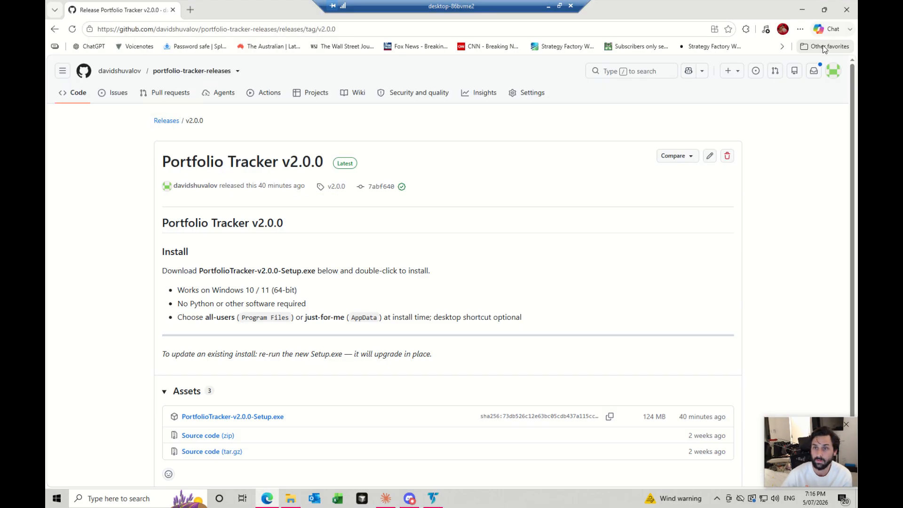
- Download PortfolioTracker-v2.0.0-Setup.exe from the release assets and keep the file despite the browser's safety block
left_click(243, 420)
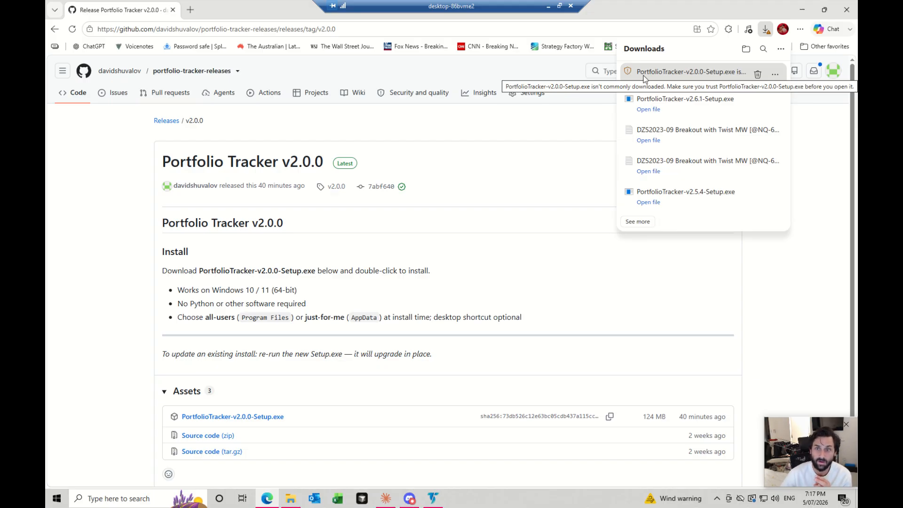
left_click(779, 77)
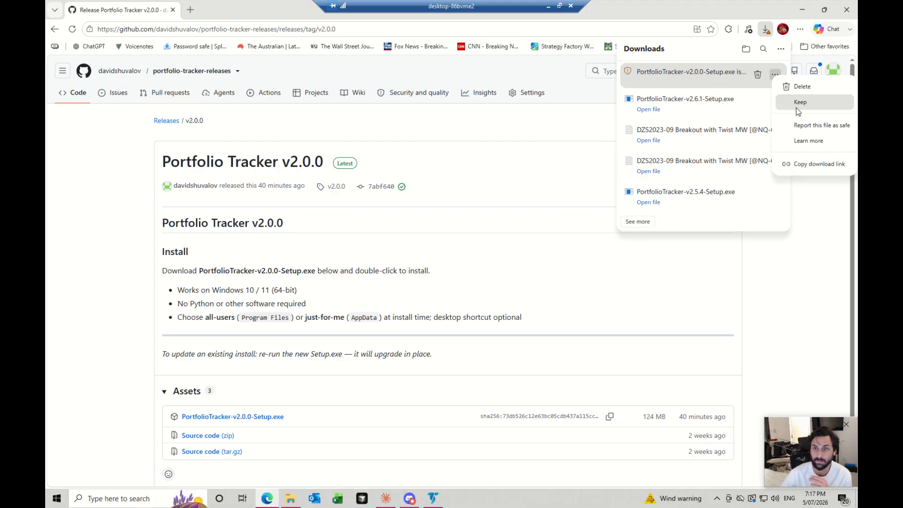
left_click(796, 110)
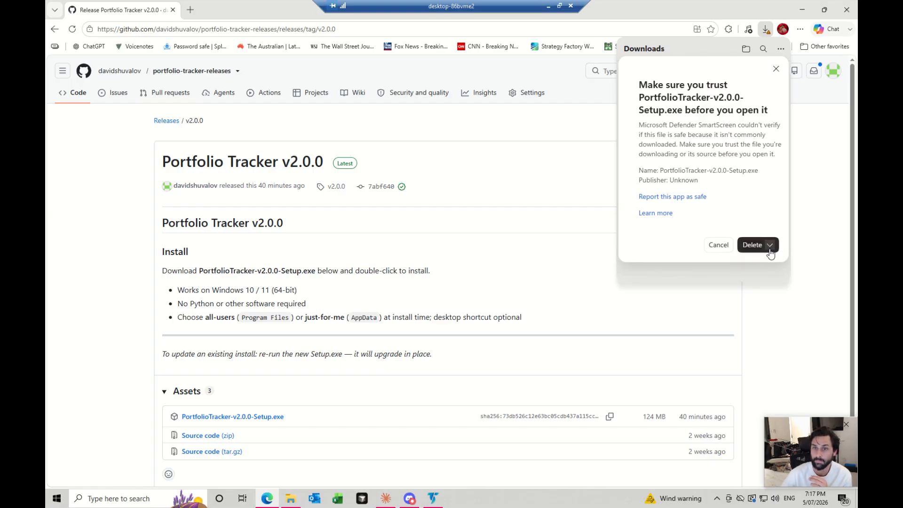
left_click(769, 245)
left_click(763, 262)
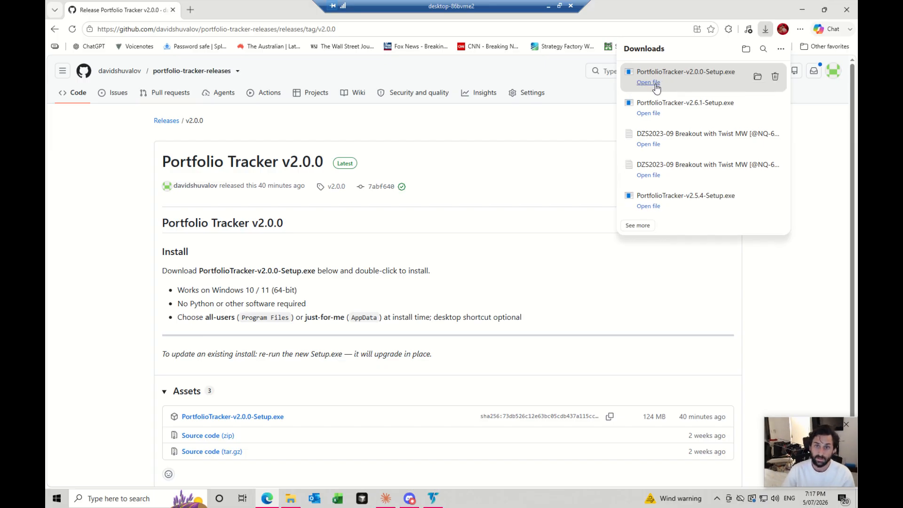
- Run the downloaded installer past SmartScreen, choose installation for all users and allow it to make changes to the device
left_click(652, 83)
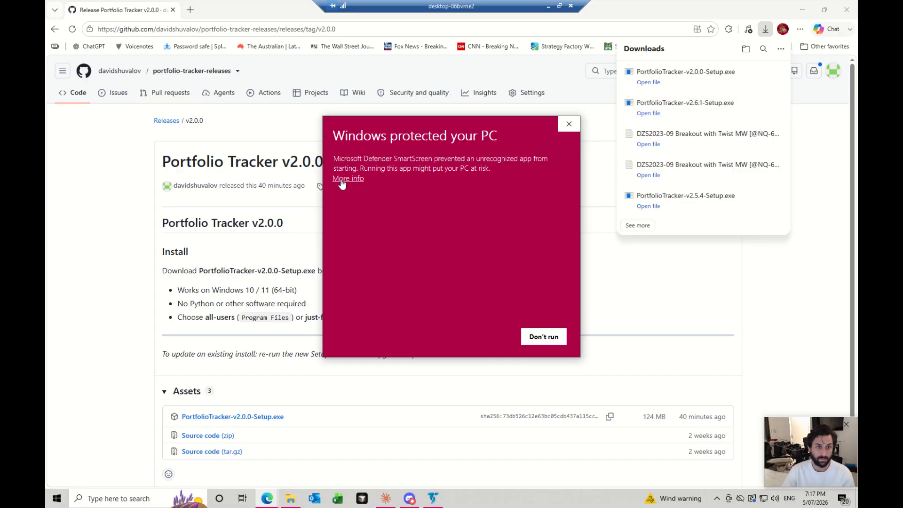
left_click(342, 182)
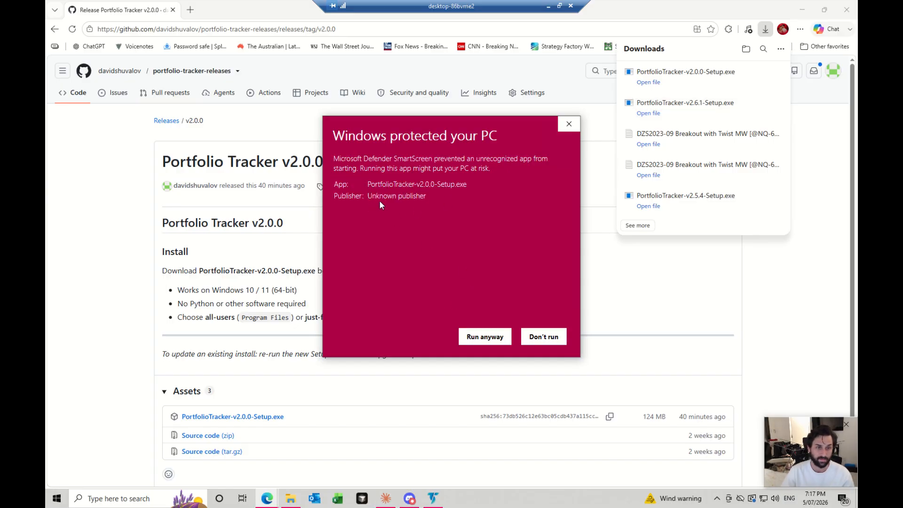
left_click(481, 342)
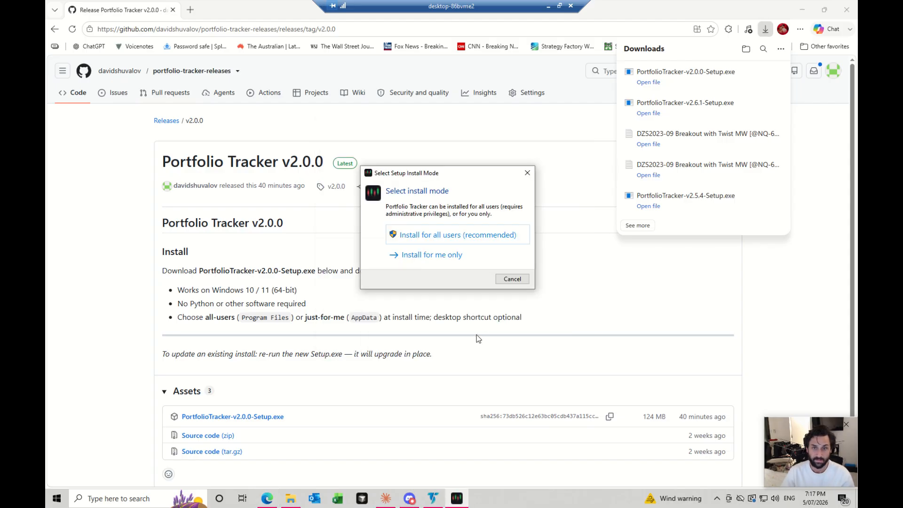
left_click(451, 235)
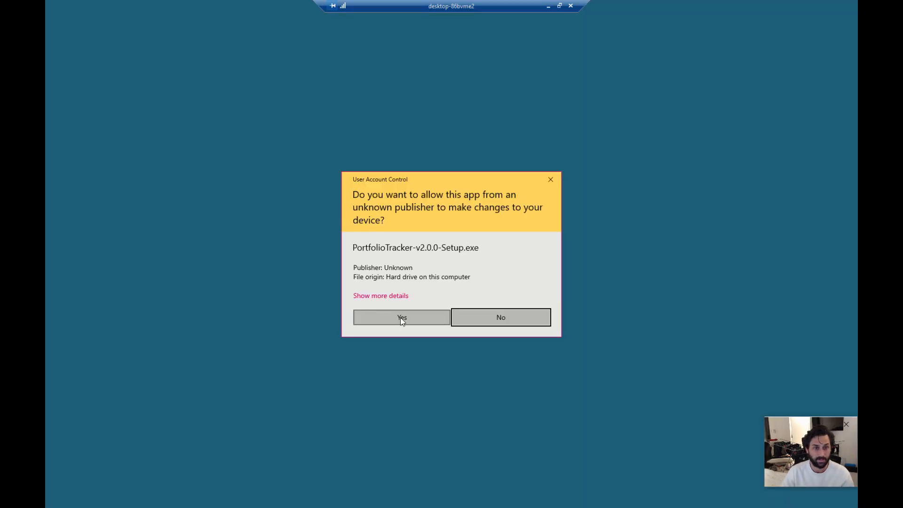
left_click(407, 318)
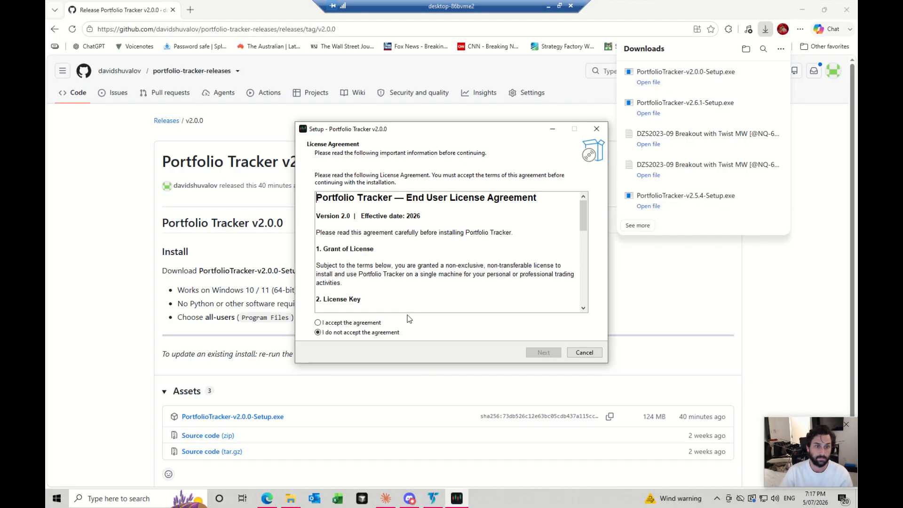
- Accept the Portfolio Tracker End User License Agreement and continue to the destination choice
left_click(352, 322)
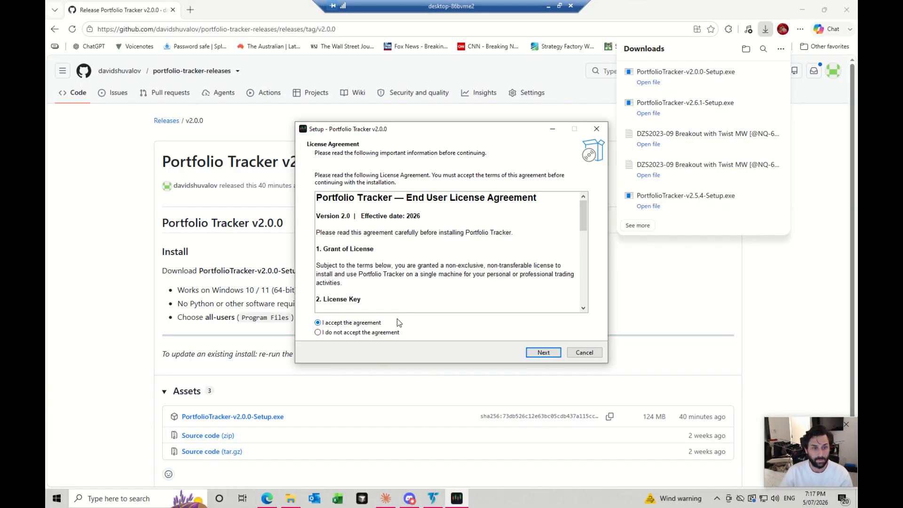
scroll(415, 234, "down", 10)
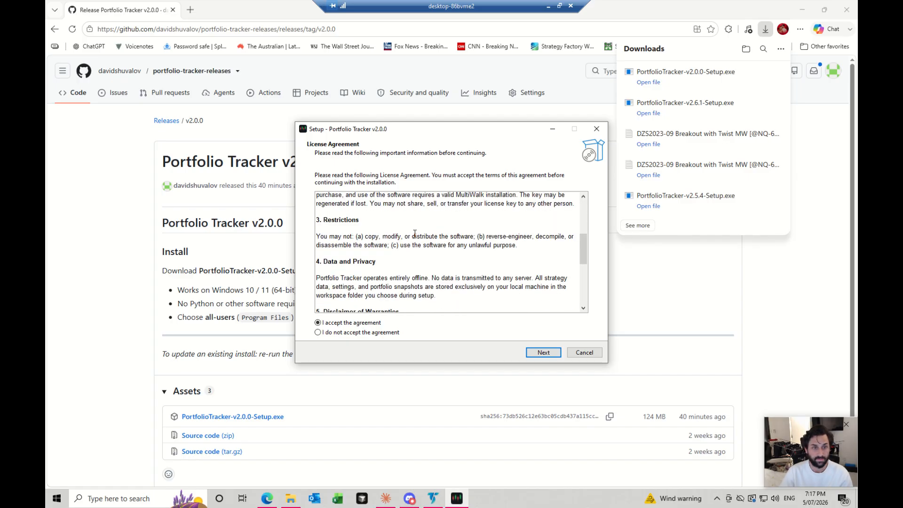
left_click(542, 352)
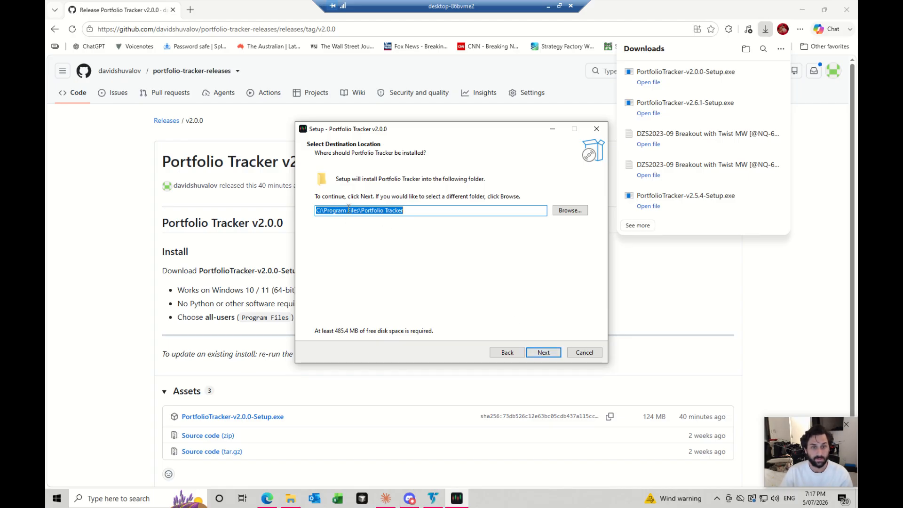
- Install into the existing C:\Program Files\Portfolio Tracker folder, with the Portfolio Tracker Start Menu folder and a desktop shortcut
left_click(551, 352)
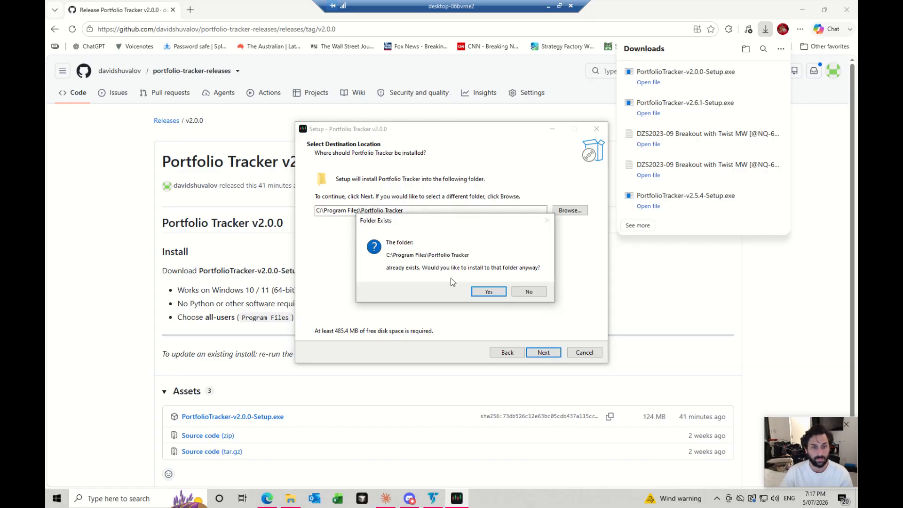
left_click(500, 292)
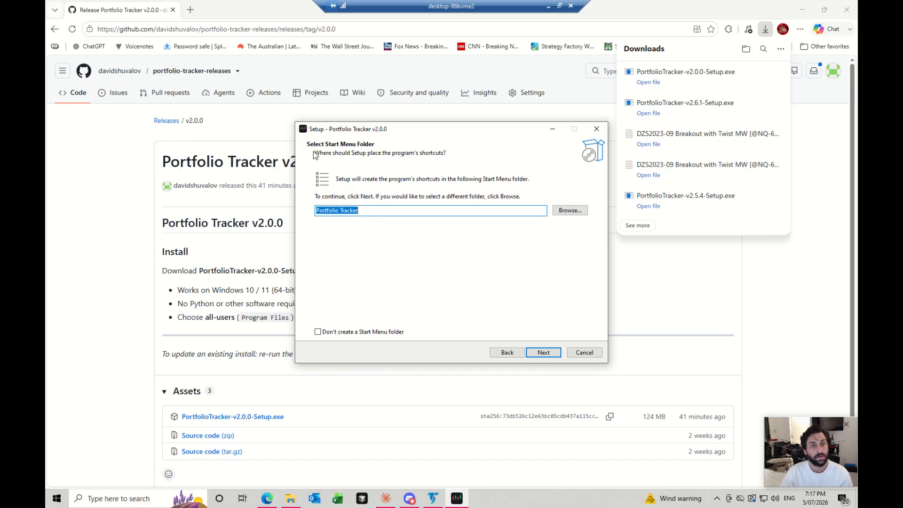
left_click(545, 352)
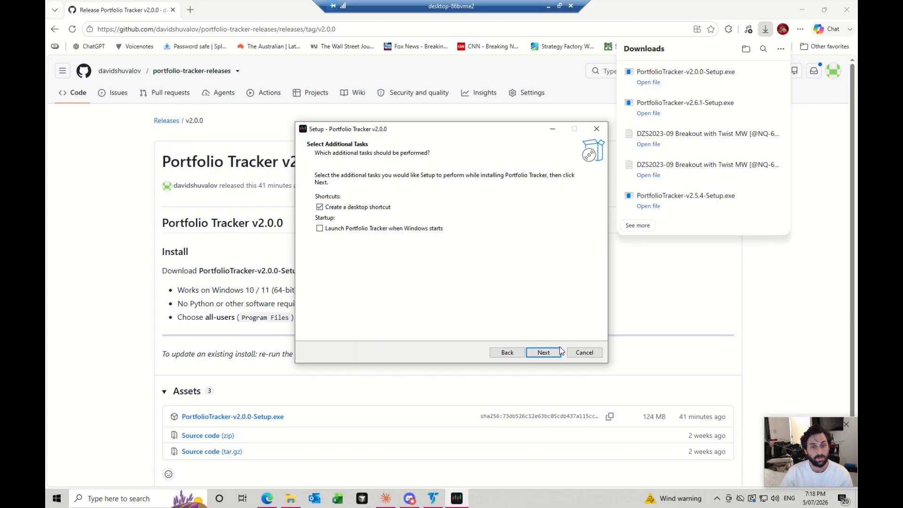
left_click(552, 354)
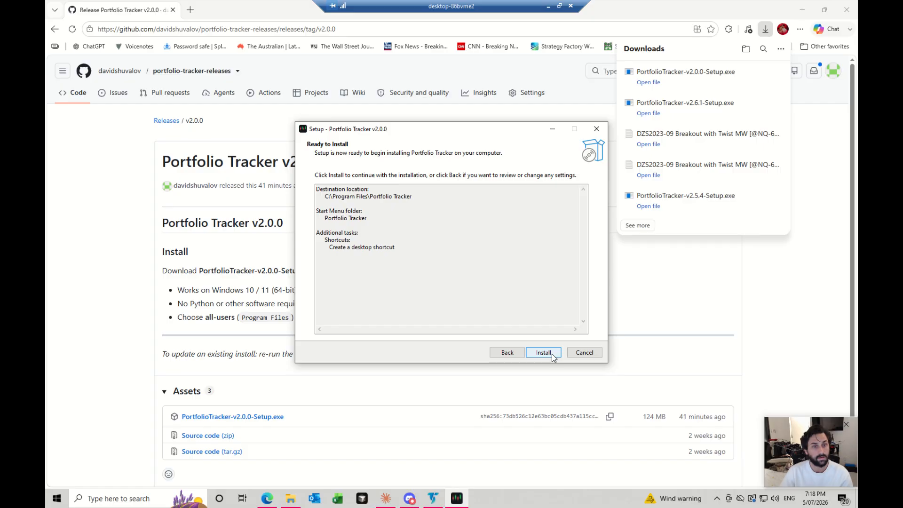
left_click(553, 354)
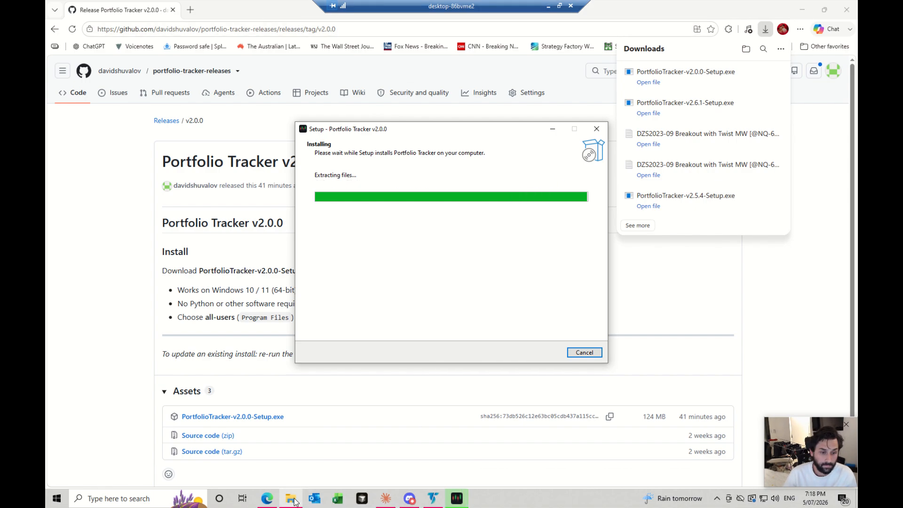
- Read the installer's Information page on launching the app, closing it completely and the first-time activation and workspace setup
mouse_move(295, 502)
scroll(444, 257, "down", 4)
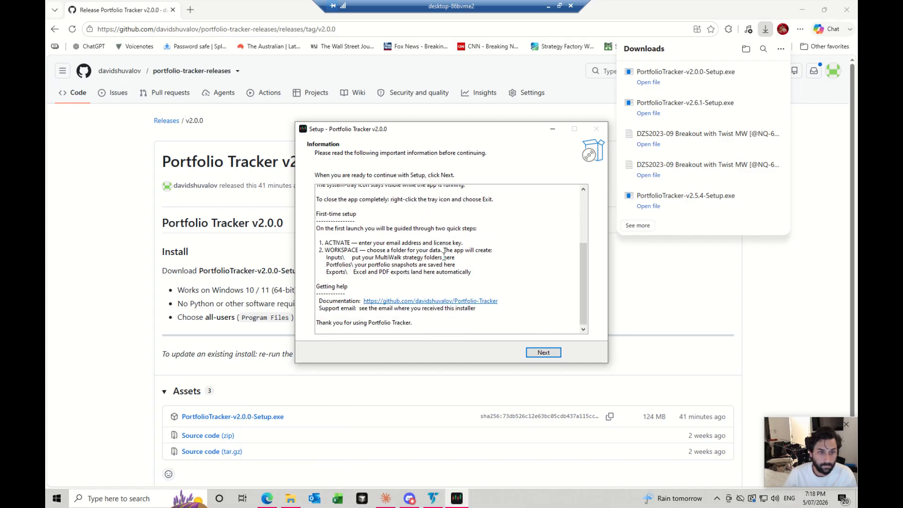
scroll(448, 265, "up", 4)
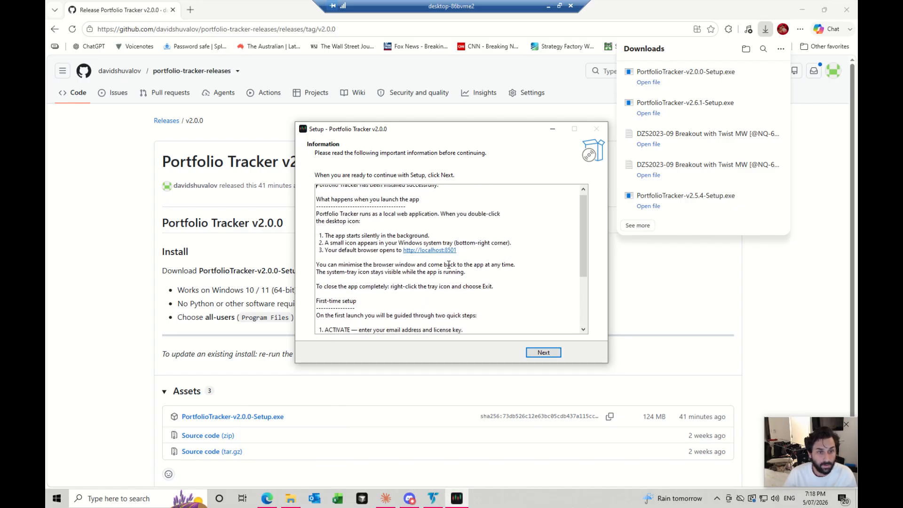
scroll(449, 265, "up", 1)
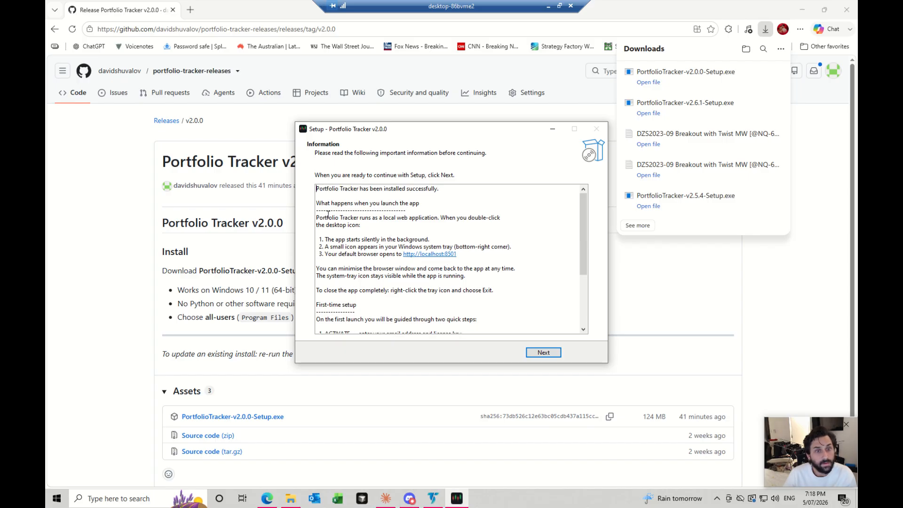
left_click_drag(328, 214, 434, 224)
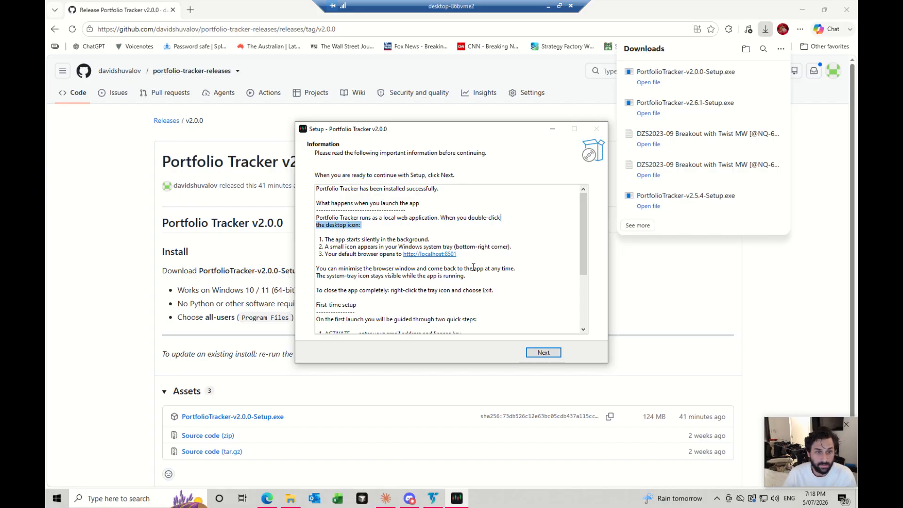
left_click_drag(472, 254, 404, 258)
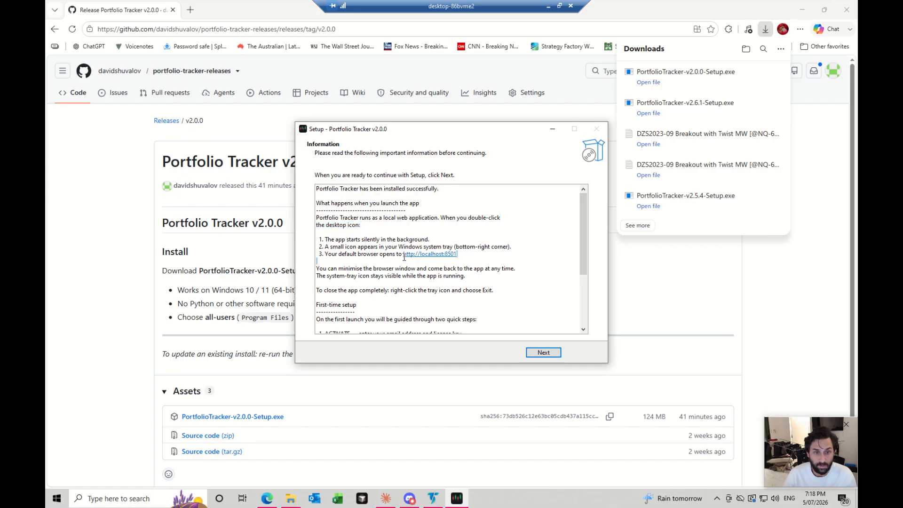
left_click_drag(349, 269, 465, 269)
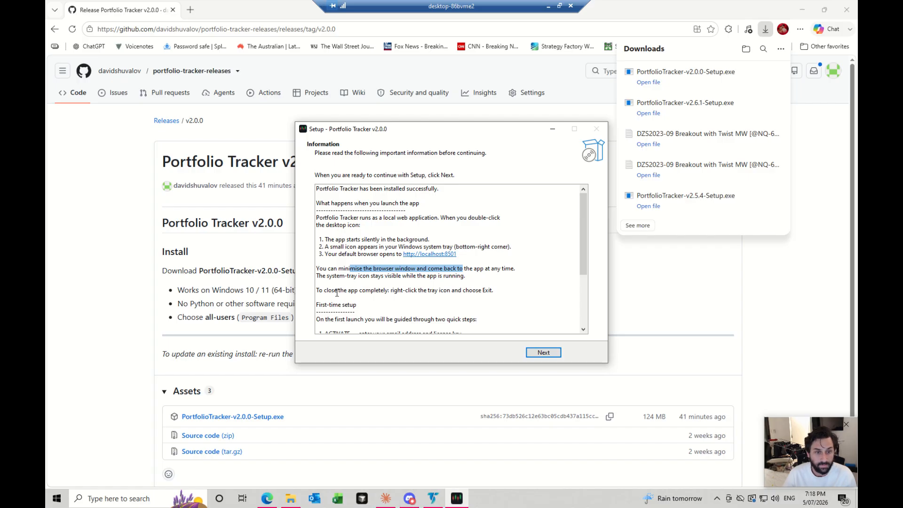
left_click_drag(337, 292, 498, 291)
scroll(386, 300, "down", 2)
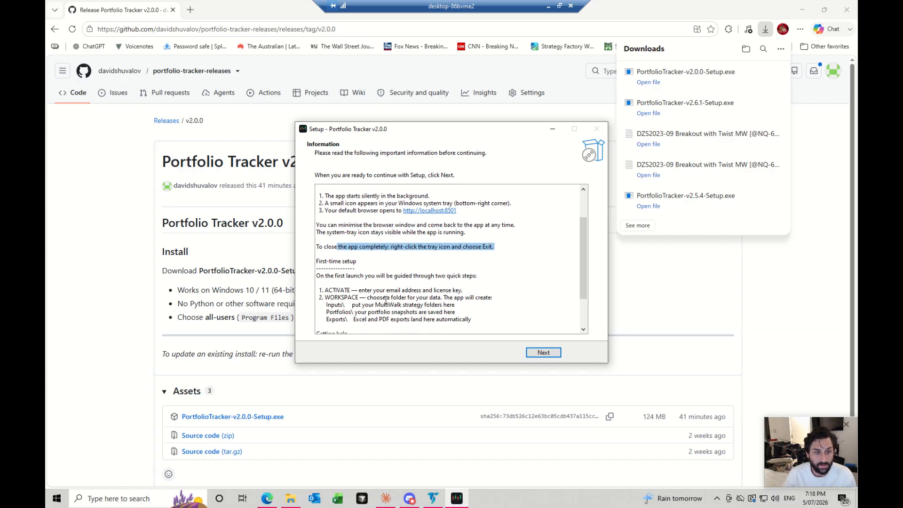
scroll(372, 294, "down", 2)
left_click_drag(361, 244, 475, 240)
left_click(380, 243)
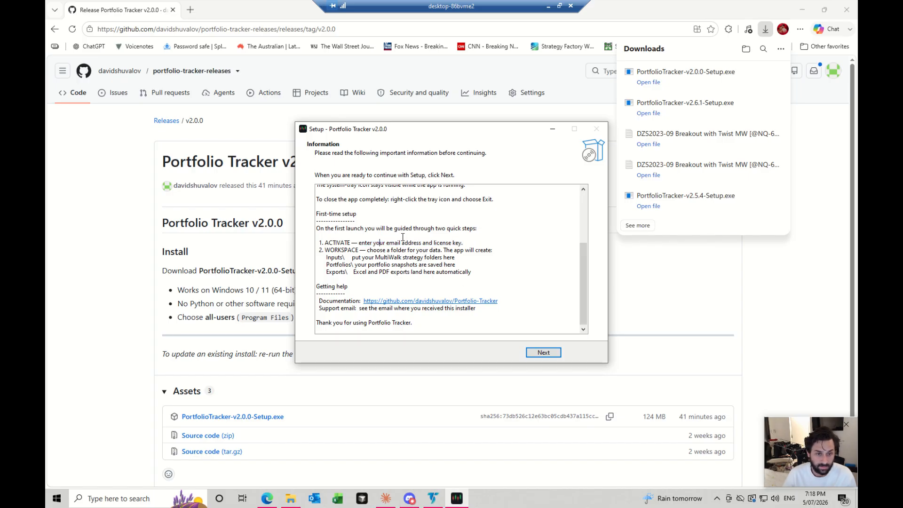
left_click_drag(389, 242, 426, 243)
left_click(421, 241)
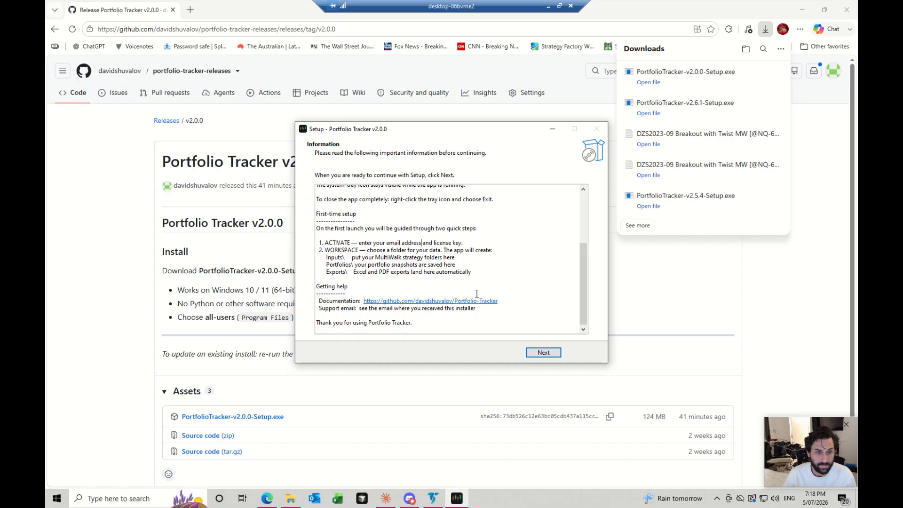
- Continue past the installer's Information page and finish the Portfolio Tracker v2.0.0 setup
left_click(543, 354)
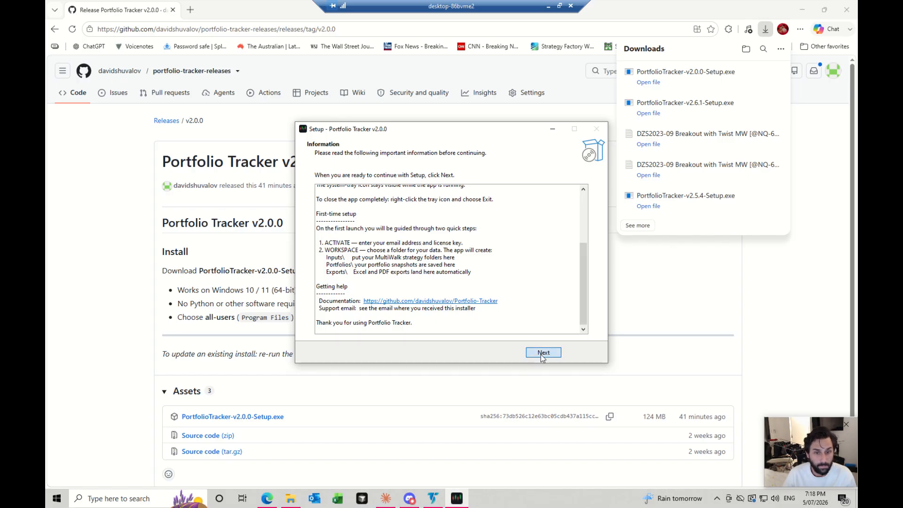
left_click(543, 354)
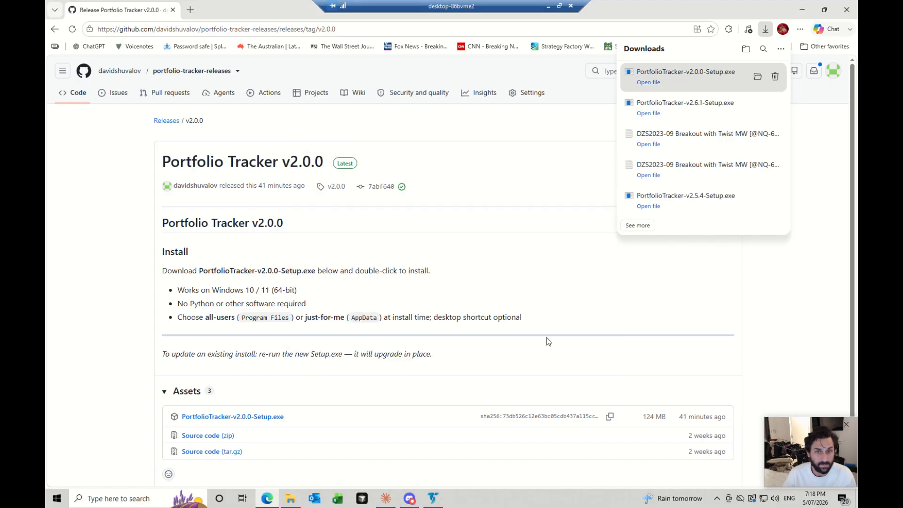
- Look into the "Portfolio Tracker - A Tool for MultiWalk" folder in File Explorer and return to the v2.0.0 release page in the browser
left_click(290, 498)
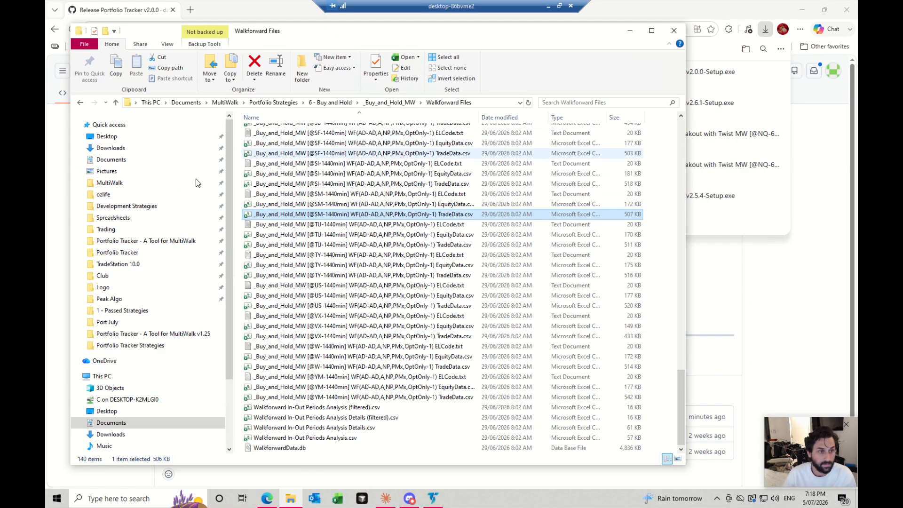
left_click(174, 242)
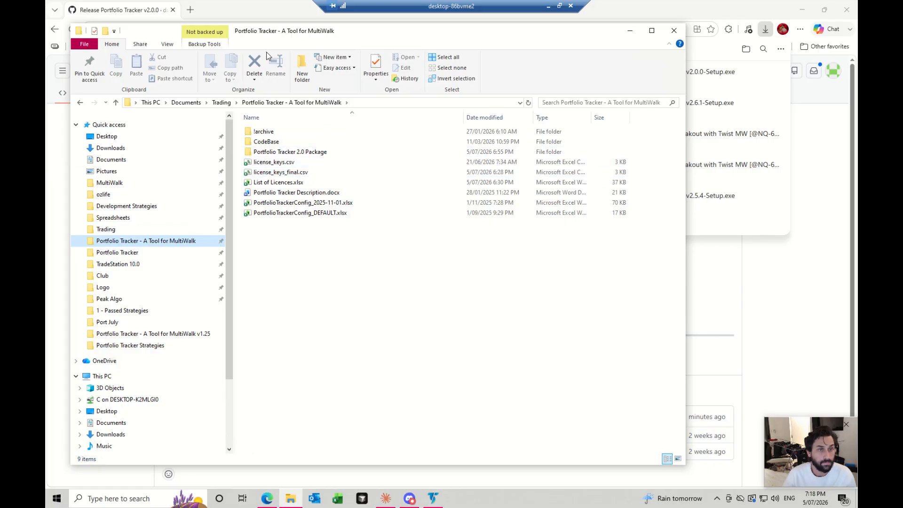
left_click_drag(251, 33, 351, 309)
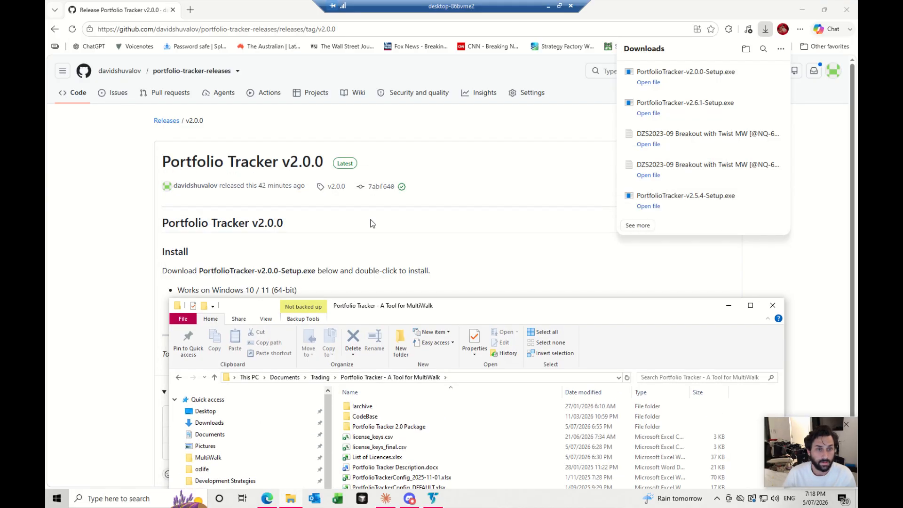
left_click(374, 227)
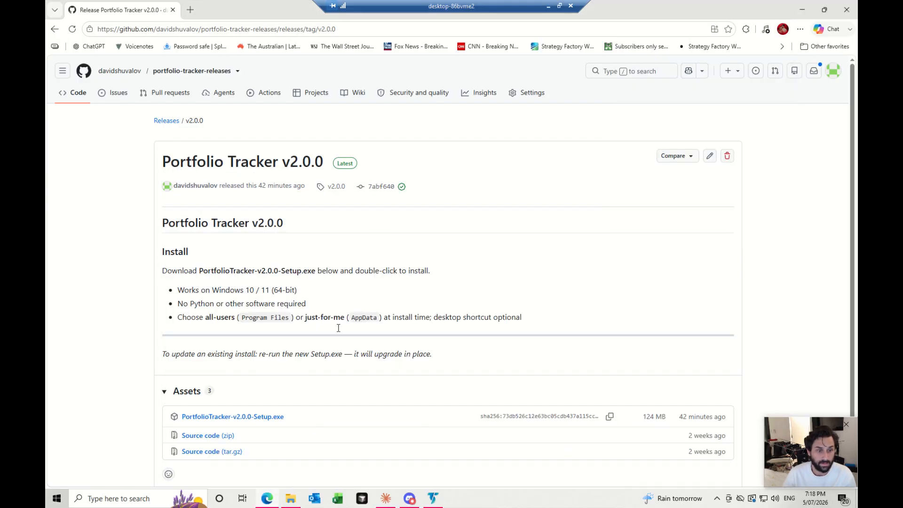
- Find the Portfolio Tracker app with a Windows search for "port", pin it to the taskbar and launch it
left_click(57, 498)
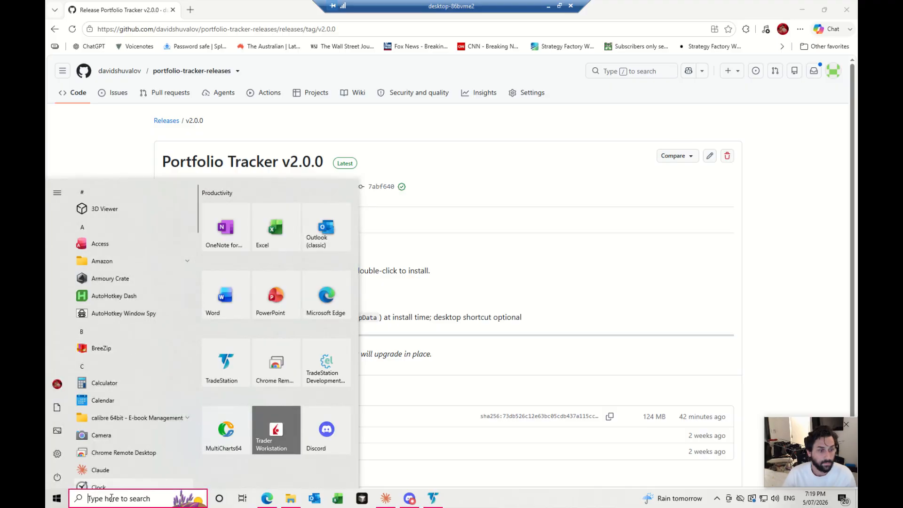
type("port")
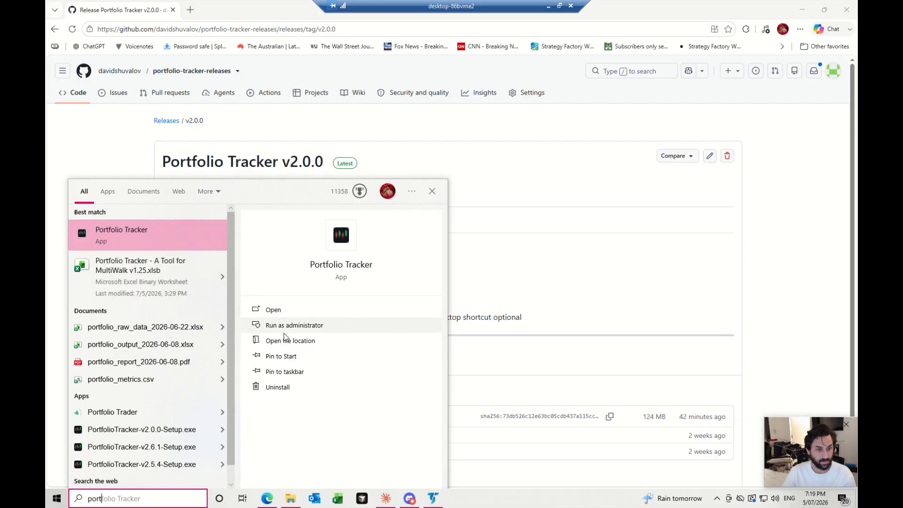
left_click(297, 373)
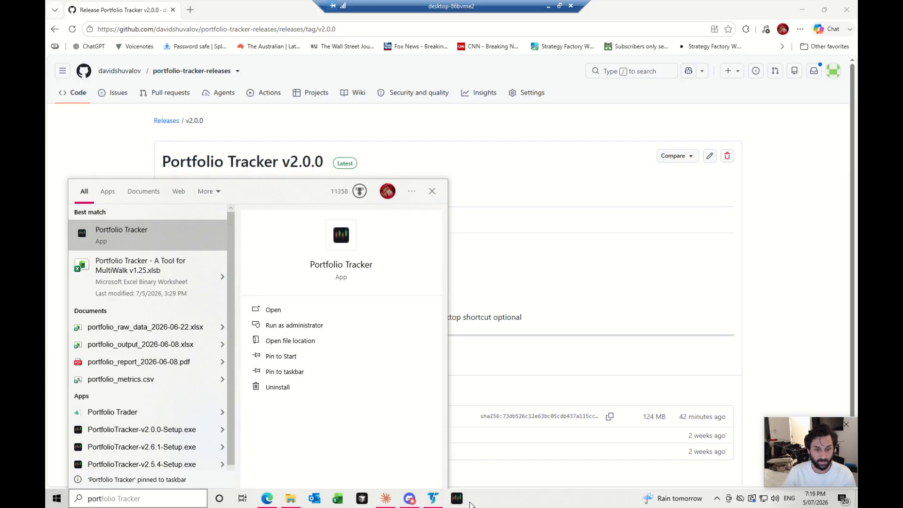
left_click(461, 502)
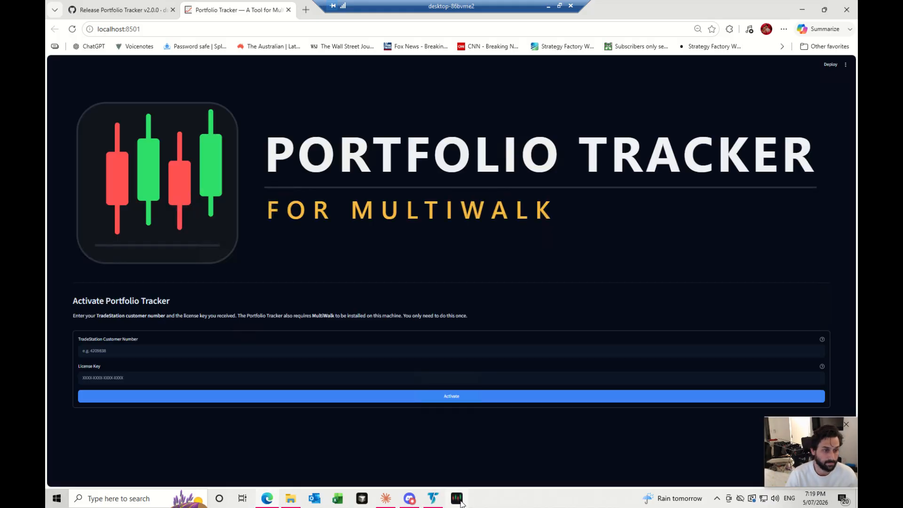
- Minimize the remote desktop session and bring its window back to full screen
left_click(549, 6)
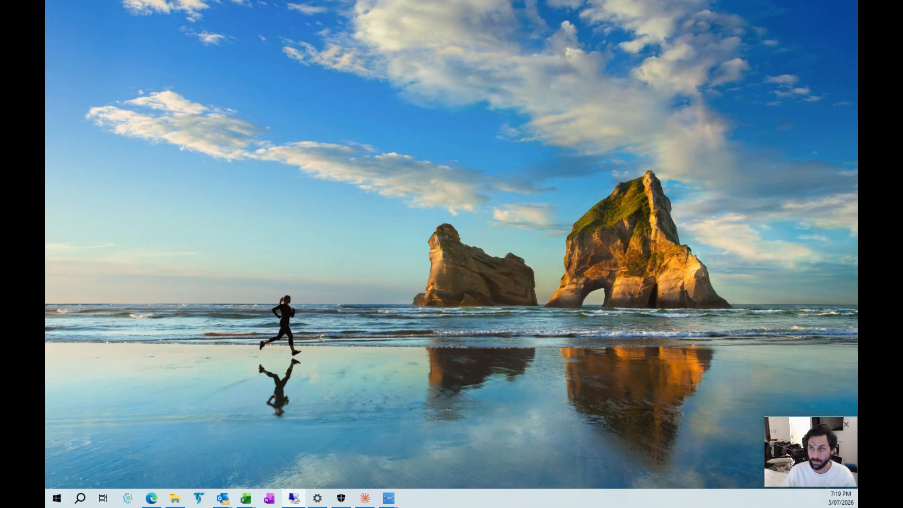
left_click_drag(857, 113, 563, 124)
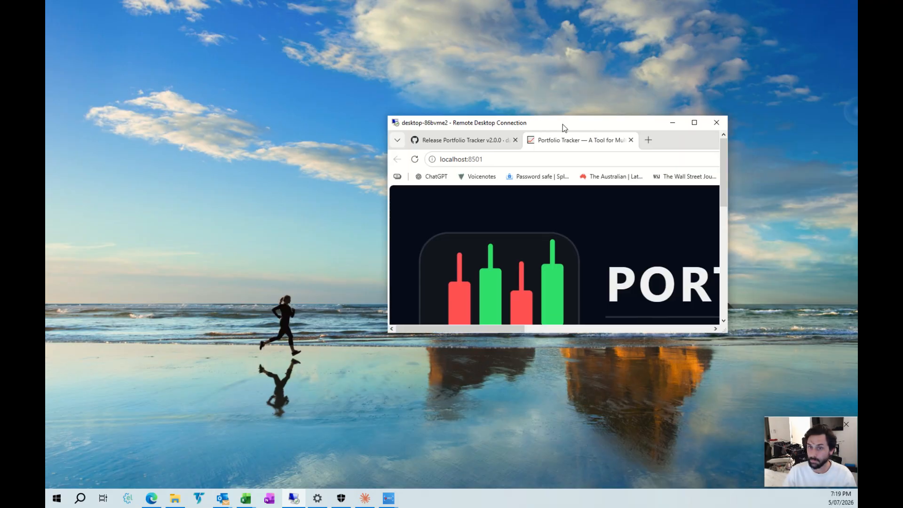
double_click(562, 125)
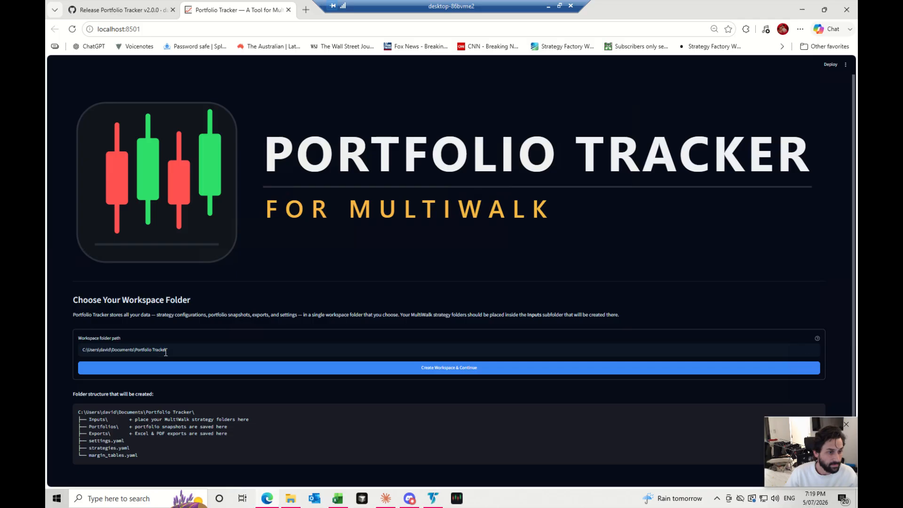
- Create the workspace in the proposed Portfolio Tracker folder under Documents and continue into the app
left_click_drag(166, 351, 80, 350)
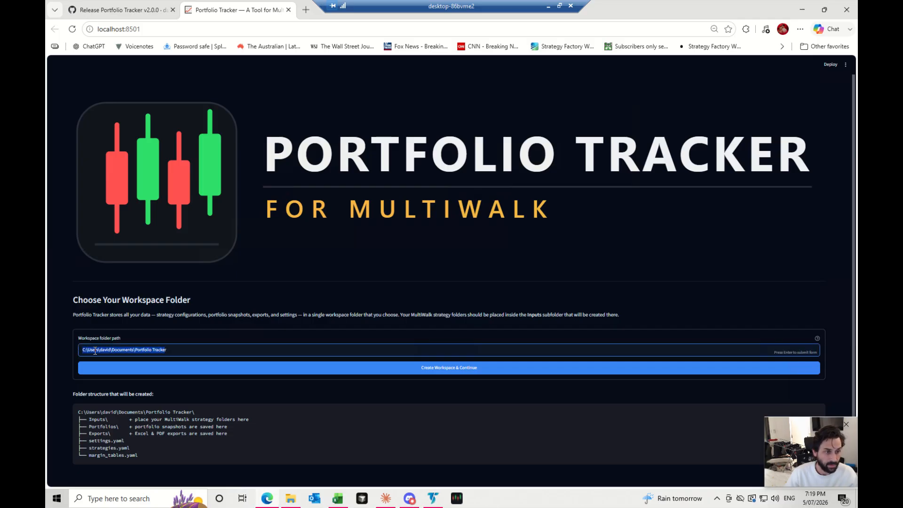
left_click(101, 351)
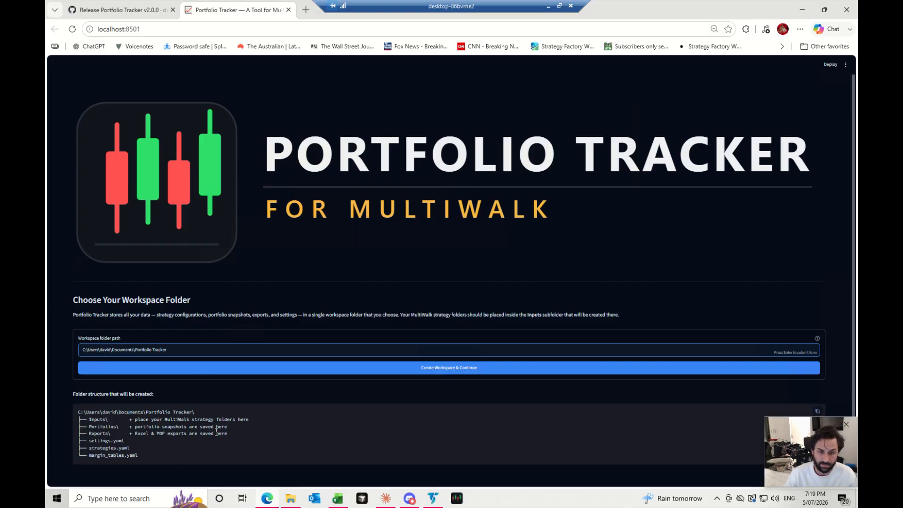
left_click(222, 369)
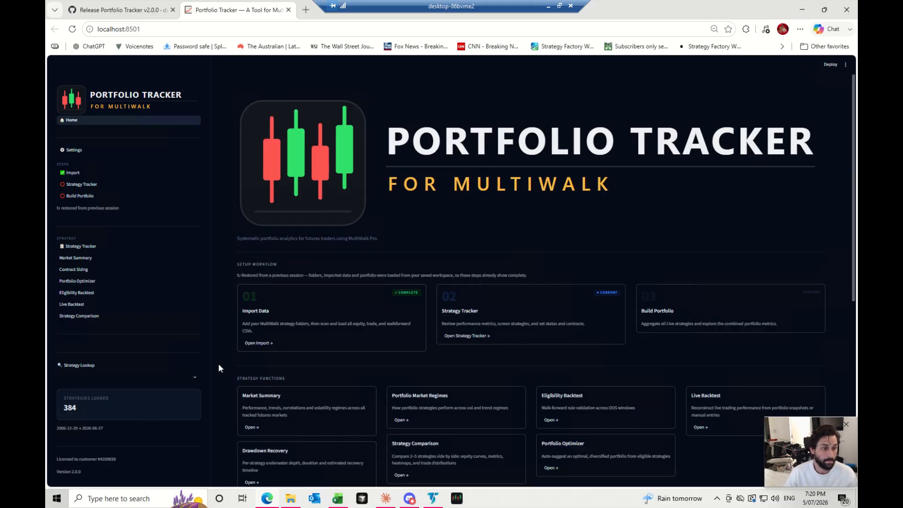
- View the Import page, return to Home and look over the strategy and portfolio function cards
left_click(80, 179)
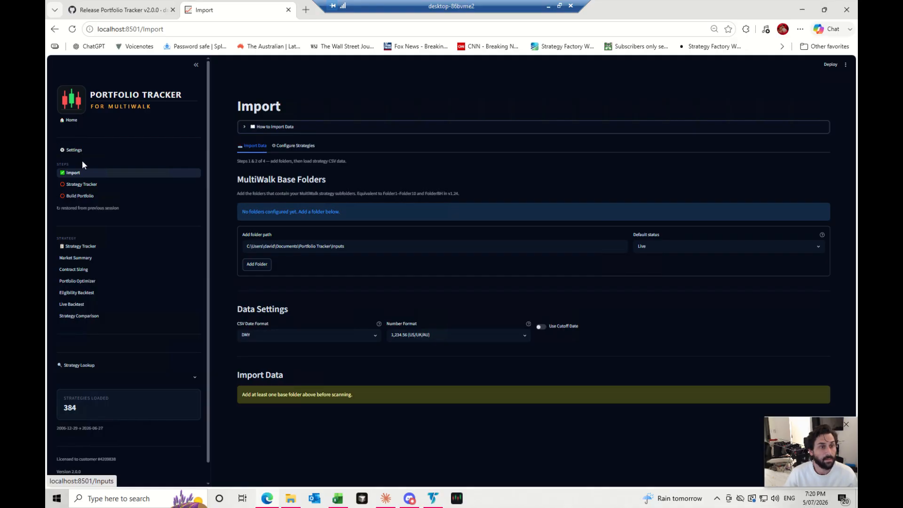
left_click(75, 122)
scroll(388, 298, "down", 5)
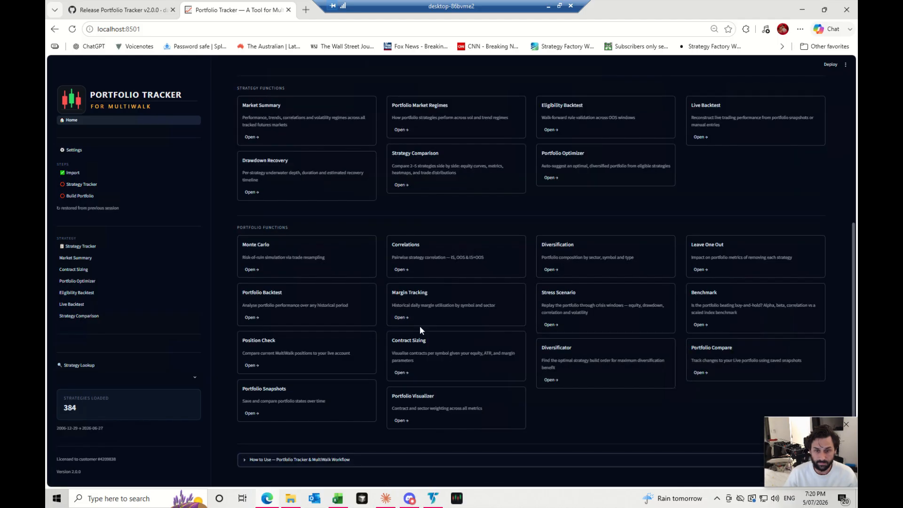
scroll(420, 327, "up", 3)
scroll(367, 400, "down", 5)
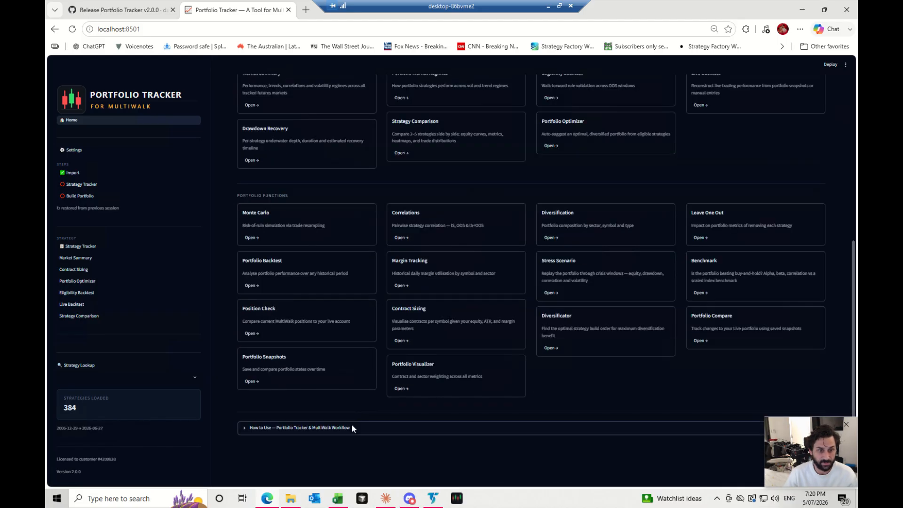
- Expand the "How to Use — Portfolio Tracker & MultiWalk Workflow" guide on the home page and skim its sections
left_click(351, 433)
scroll(348, 432, "down", 4)
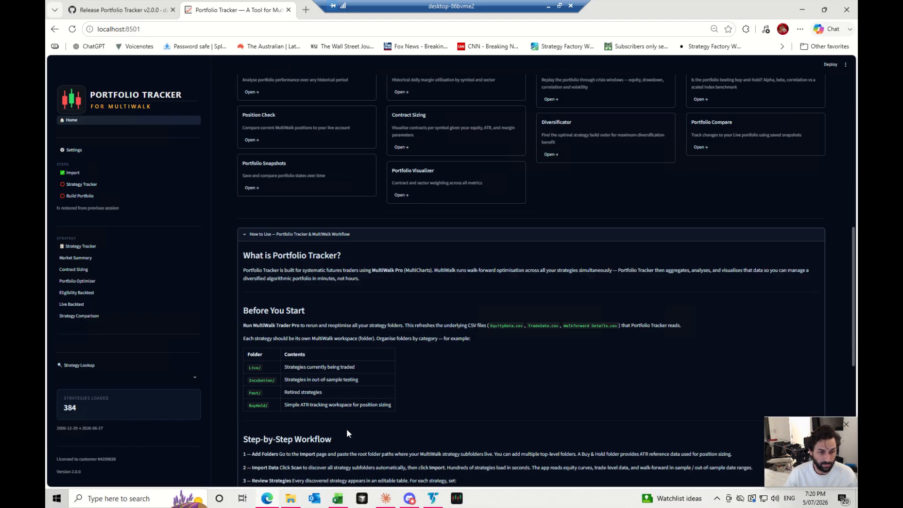
scroll(346, 432, "down", 7)
scroll(345, 432, "up", 15)
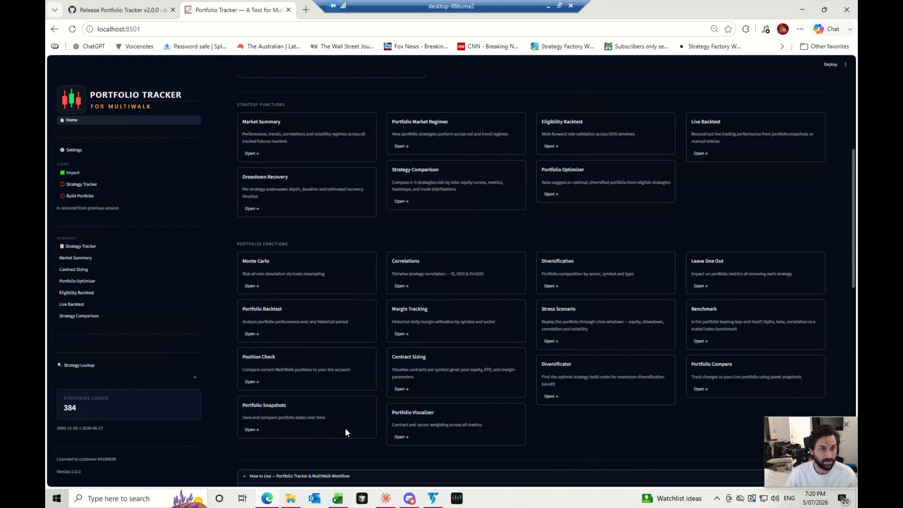